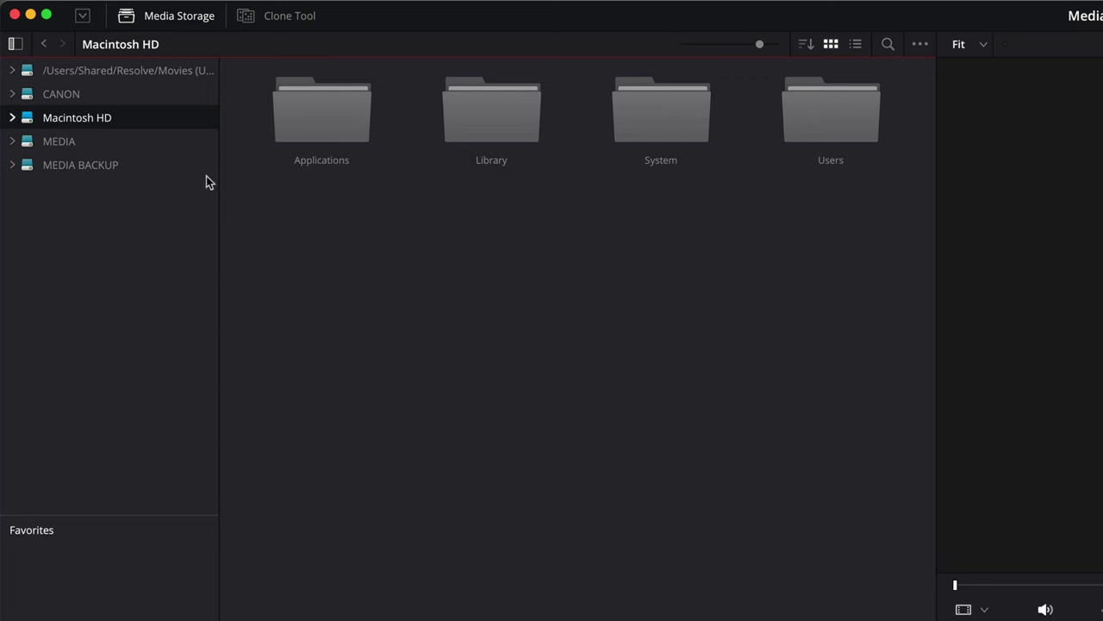
# - Browse the MEDIA drive into Organ Mountain Outfitters and its B-ROLL folder
pyautogui.click(80, 70)
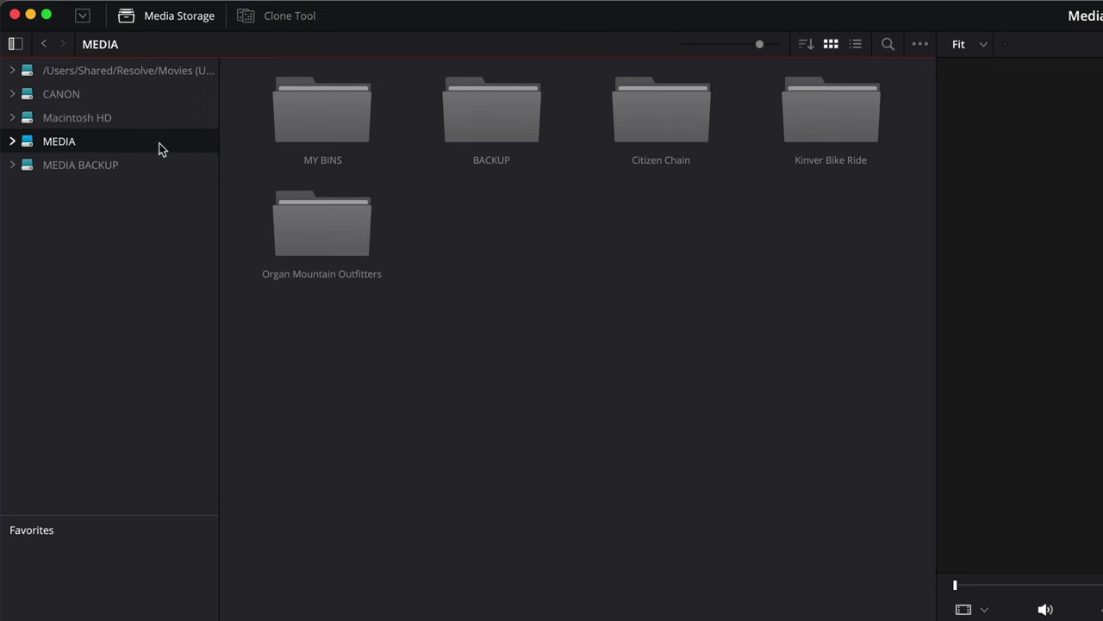
pyautogui.doubleClick(343, 244)
pyautogui.doubleClick(332, 128)
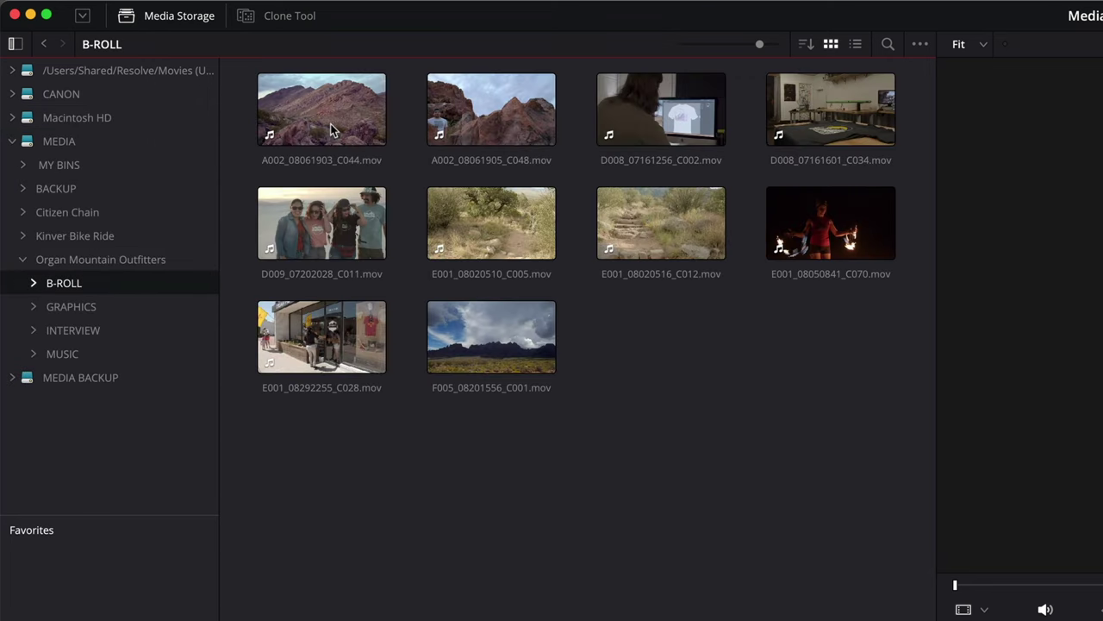
# - Add Organ Mountain Outfitters to Favorites and reopen it from the Favorites entry
pyautogui.rightClick(180, 256)
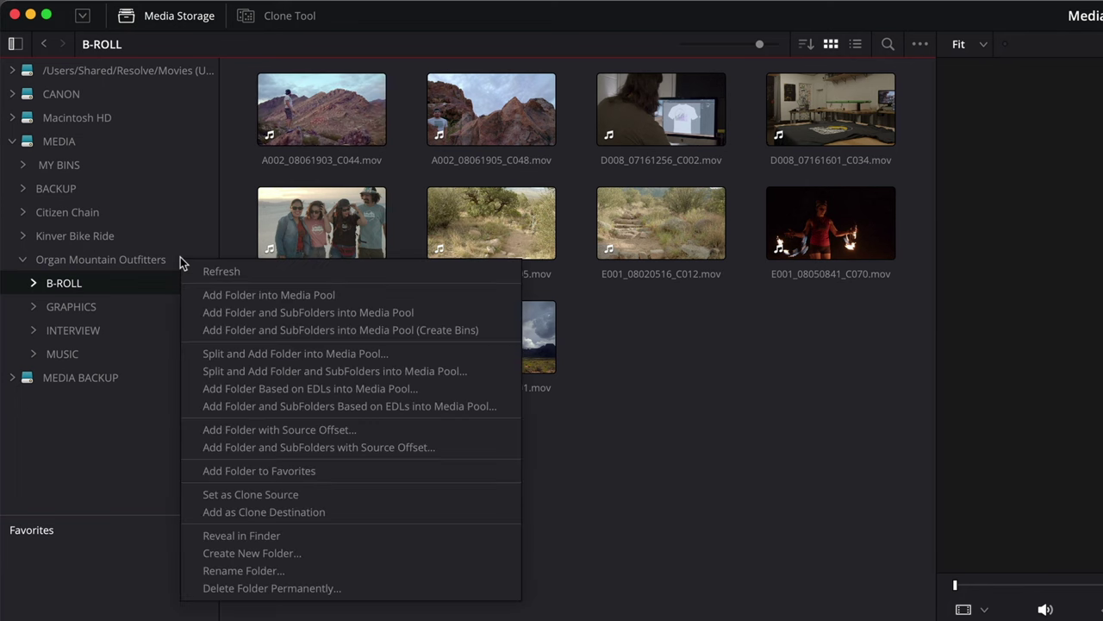
pyautogui.click(328, 472)
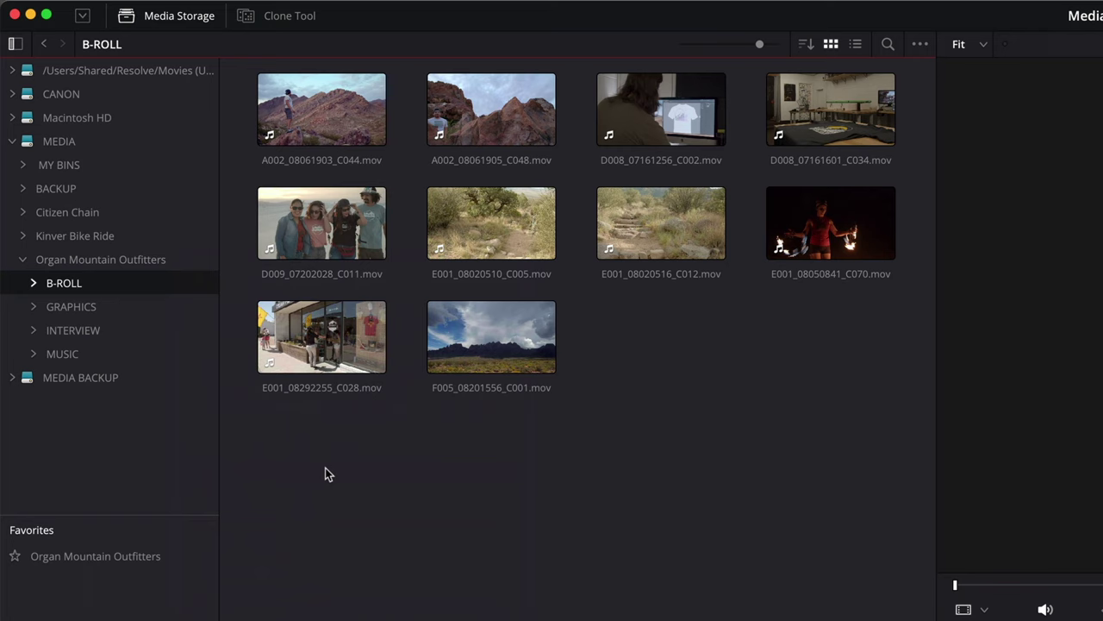
pyautogui.click(181, 560)
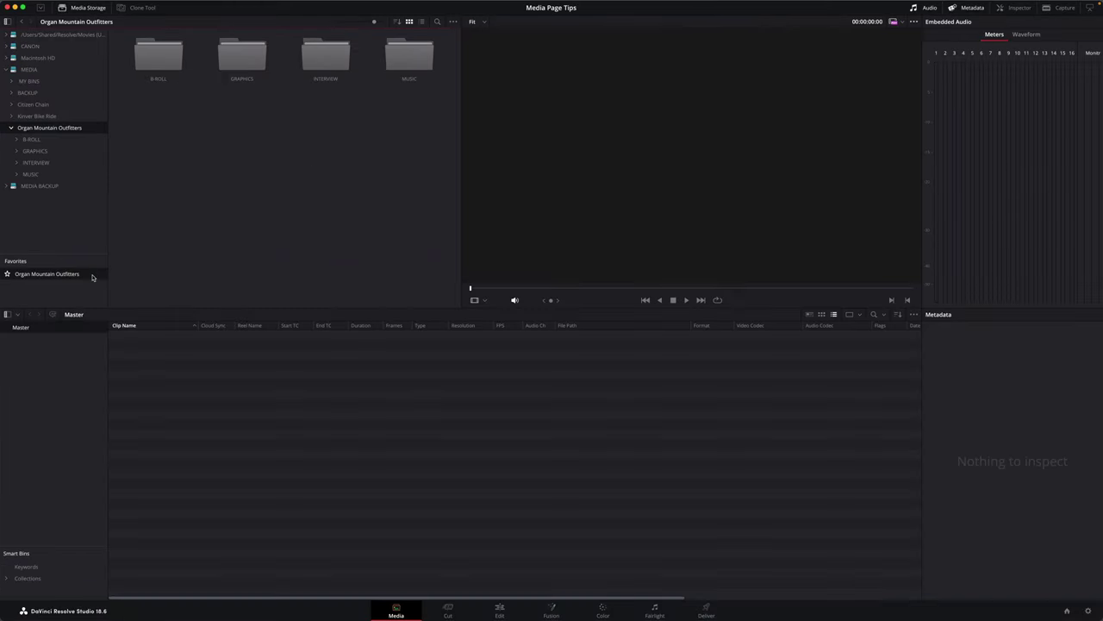
# - Drag Citizen Chain's Video Clips folder from Finder into Media Storage, then reopen B-ROLL in Resolve
pyautogui.press('super+Tab')
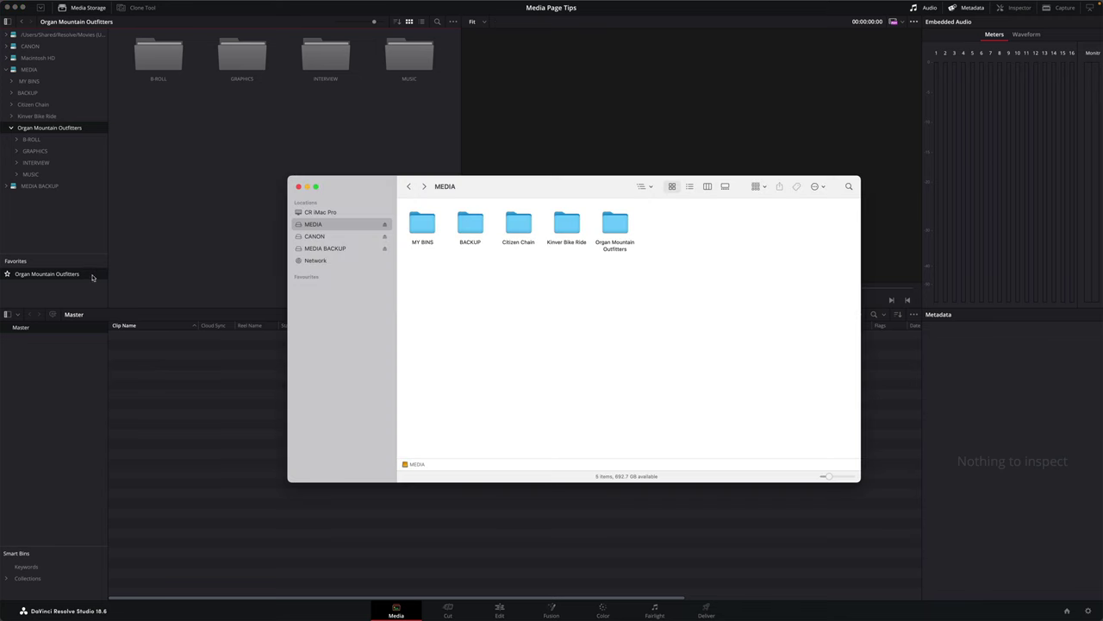
pyautogui.doubleClick(522, 232)
pyautogui.moveTo(519, 224); pyautogui.dragTo(194, 140)
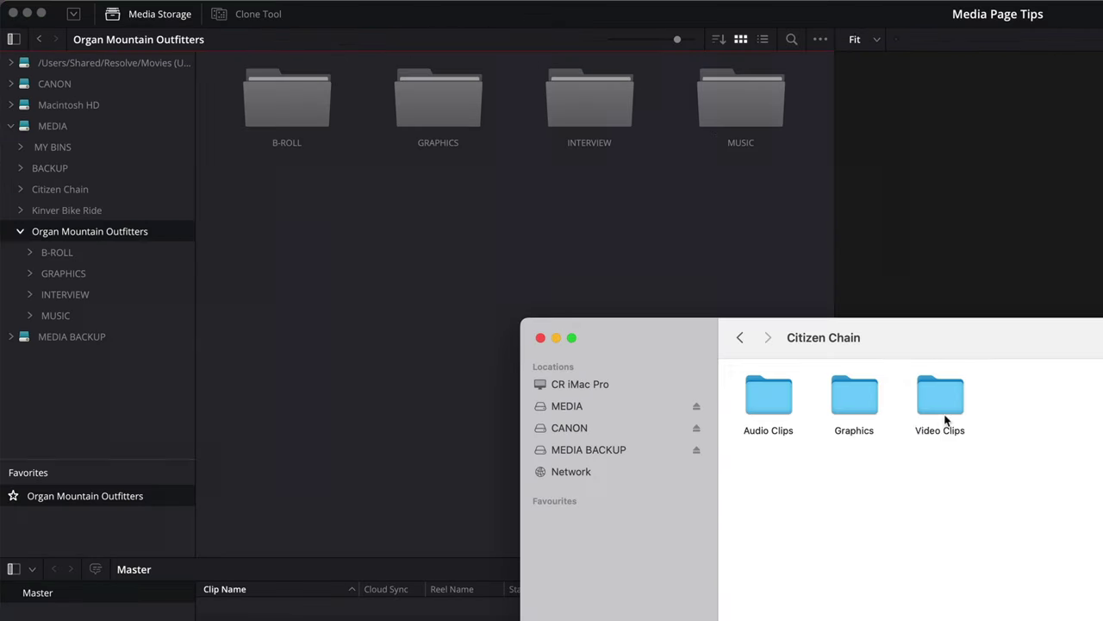
pyautogui.moveTo(350, 252); pyautogui.dragTo(350, 250)
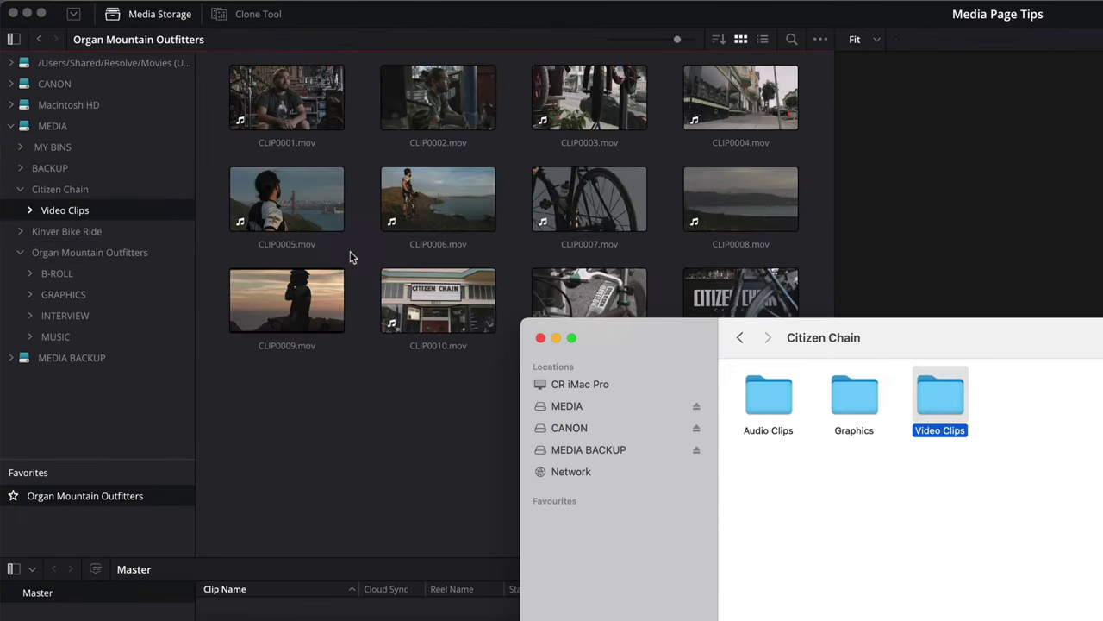
pyautogui.click(350, 251)
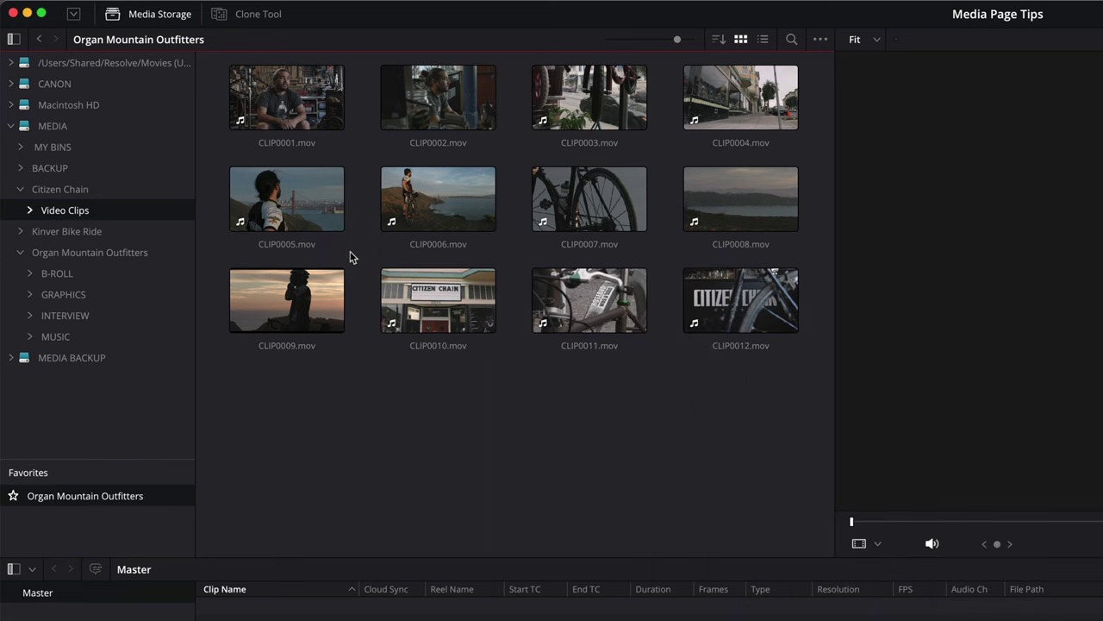
pyautogui.doubleClick(152, 54)
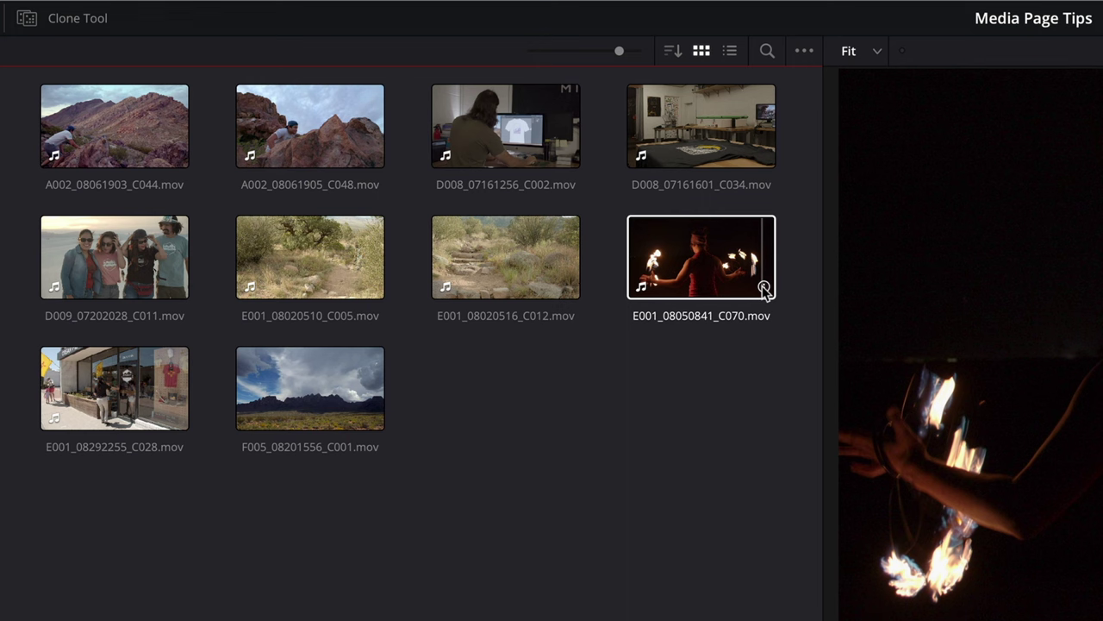
# - Switch the B-ROLL clips to List View and browse E001_08050841_C070.mov's metadata
pyautogui.moveTo(764, 289)
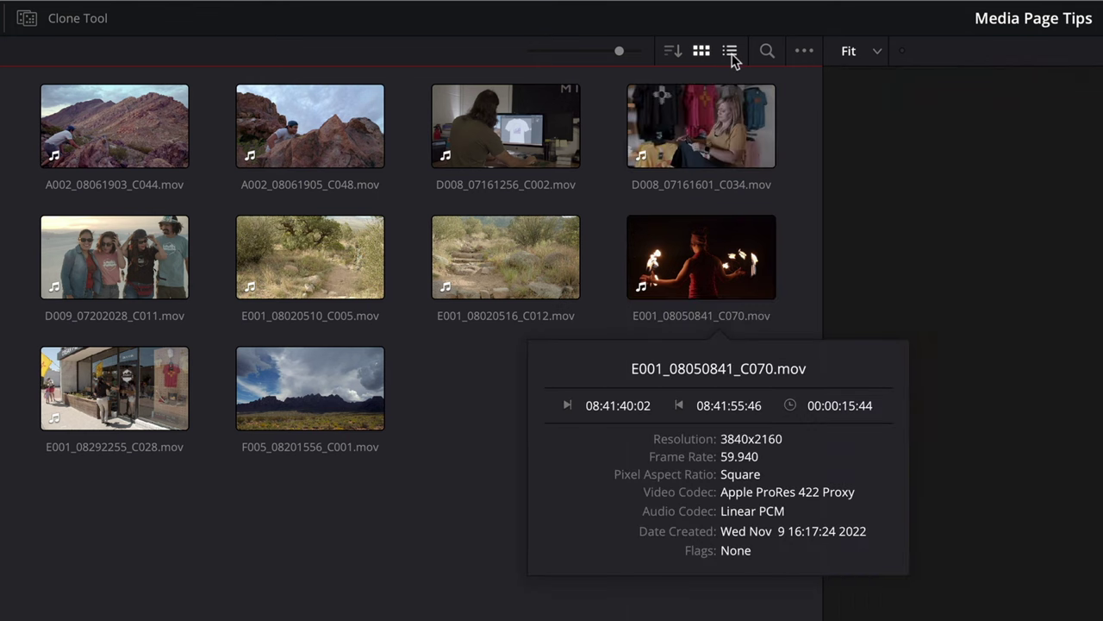
pyautogui.click(730, 53)
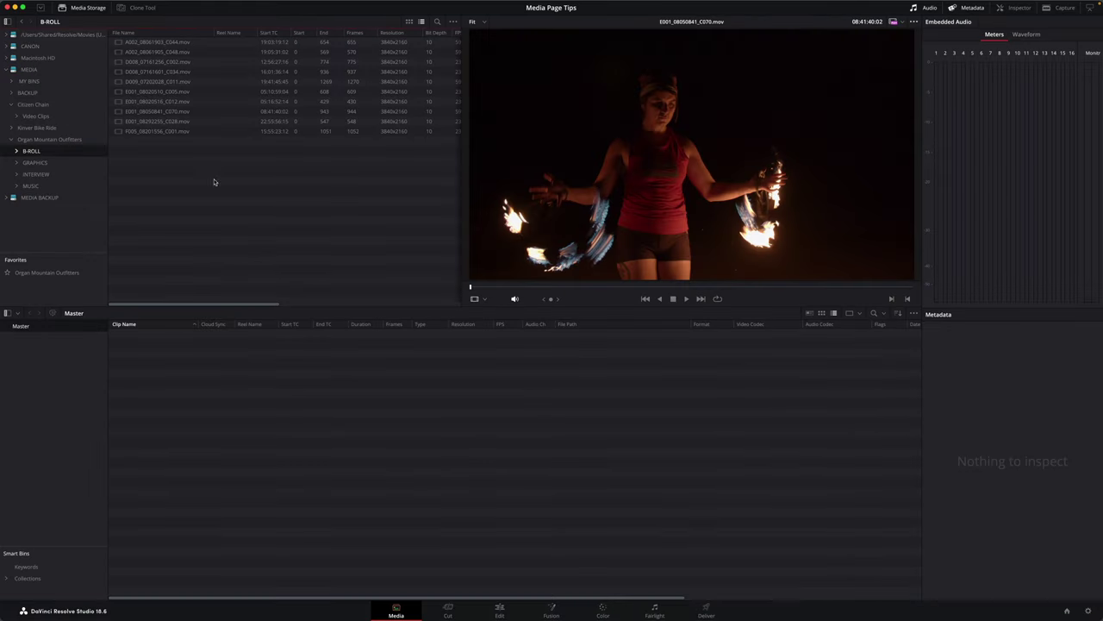
pyautogui.click(184, 111)
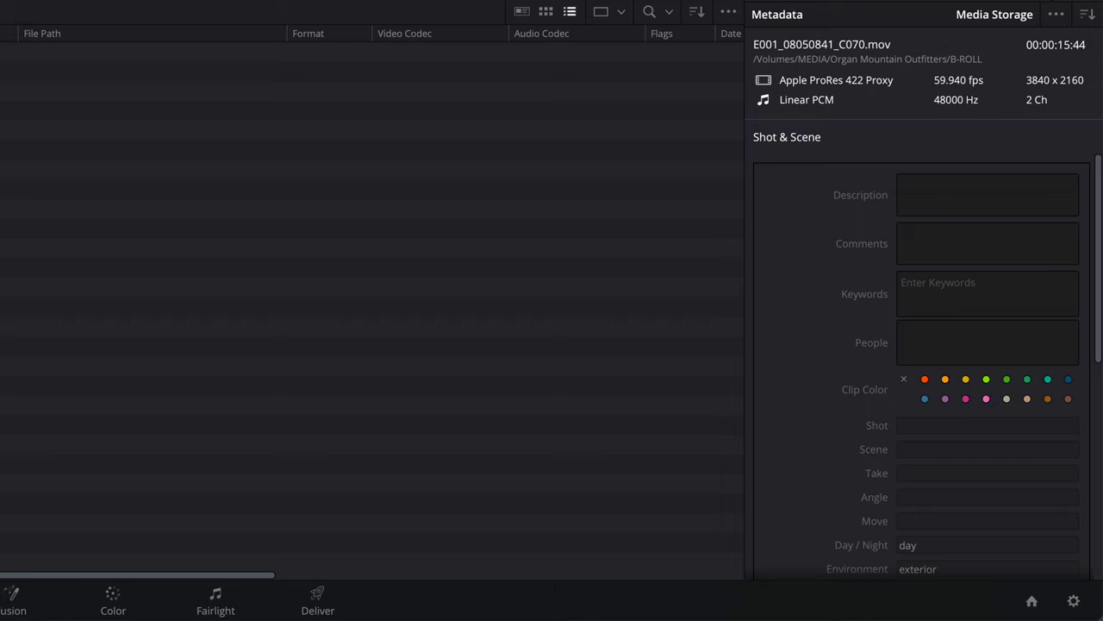
pyautogui.scroll(-8, 818, 274)
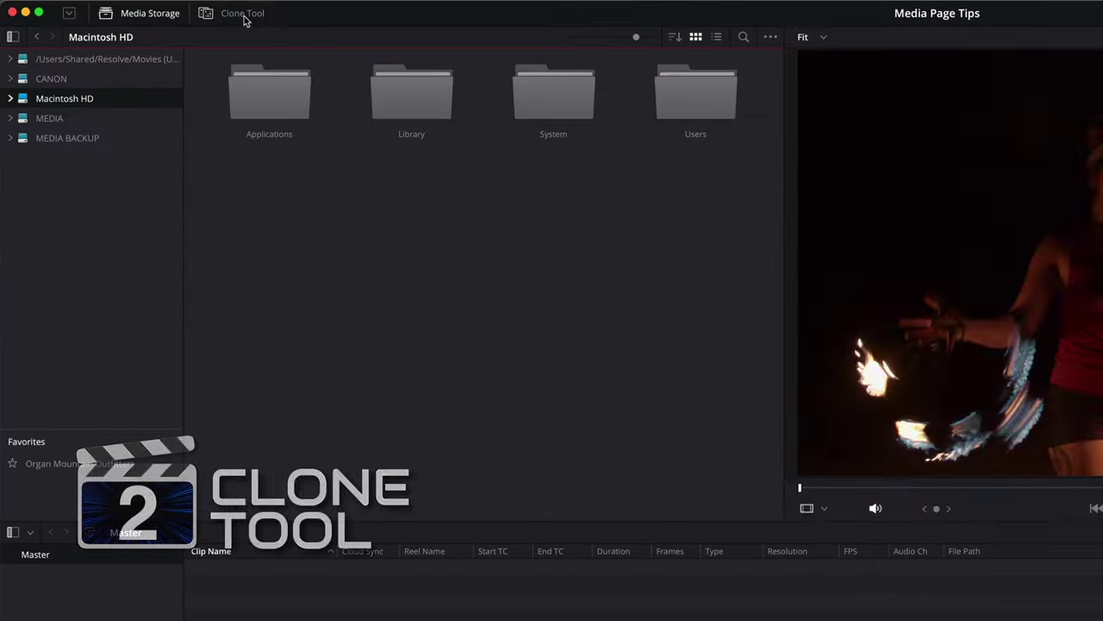
# - In the Clone Tool, add a new job with the CANON card as its source
pyautogui.click(242, 14)
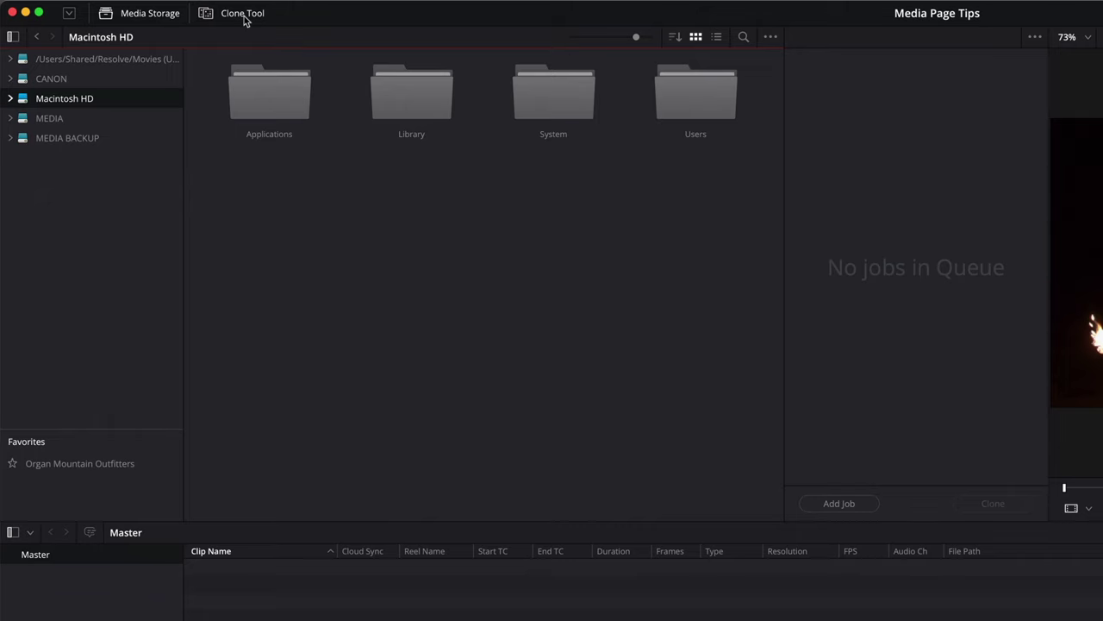
pyautogui.click(84, 48)
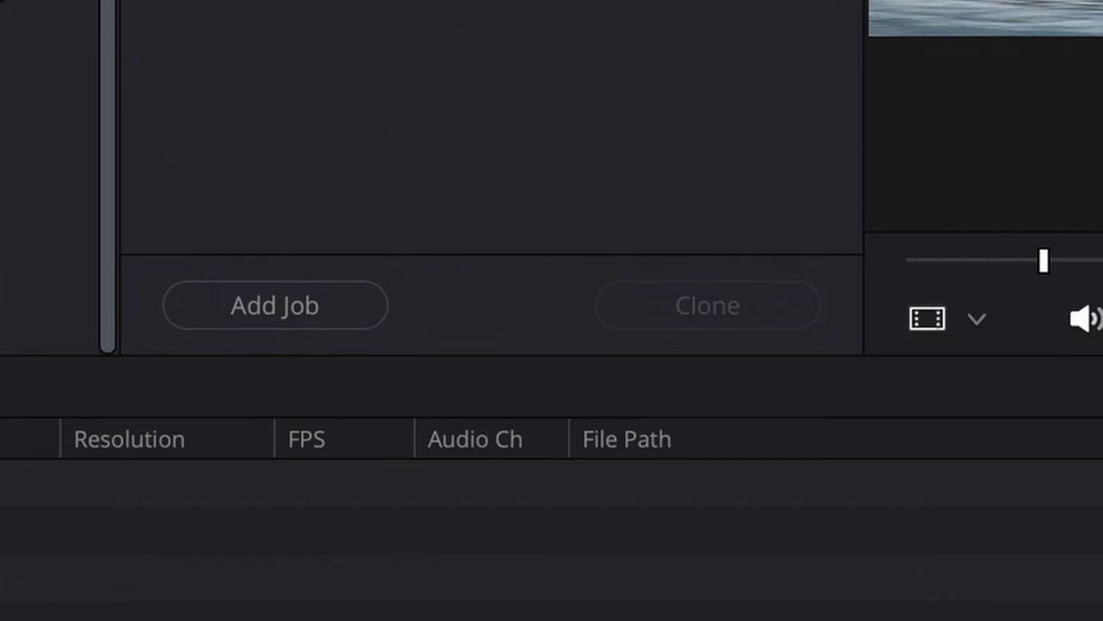
pyautogui.click(336, 311)
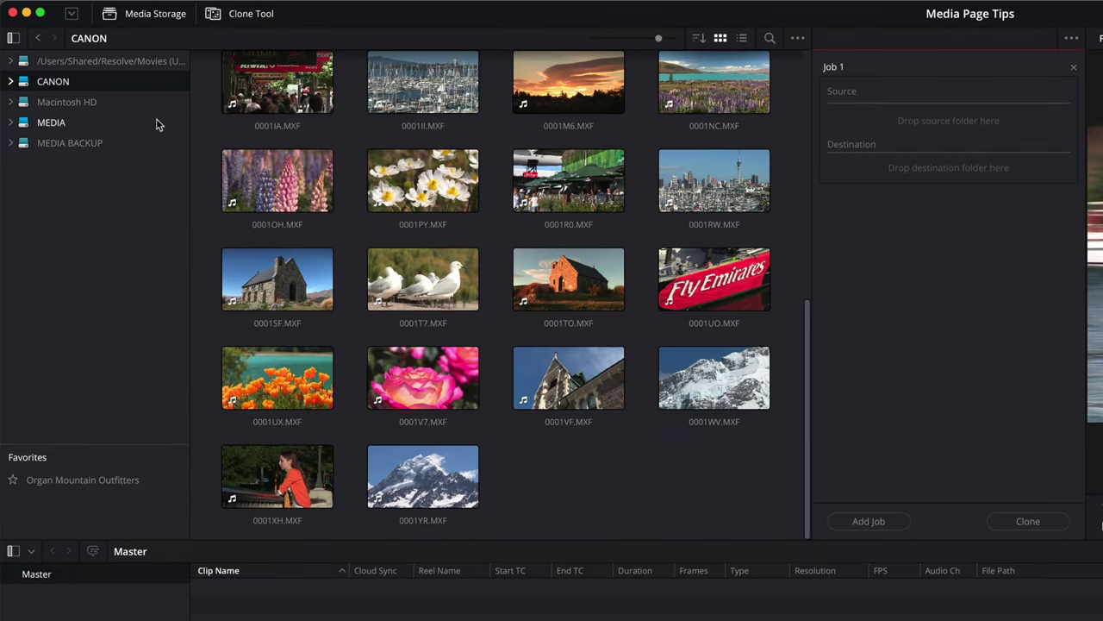
pyautogui.moveTo(125, 89); pyautogui.dragTo(978, 106)
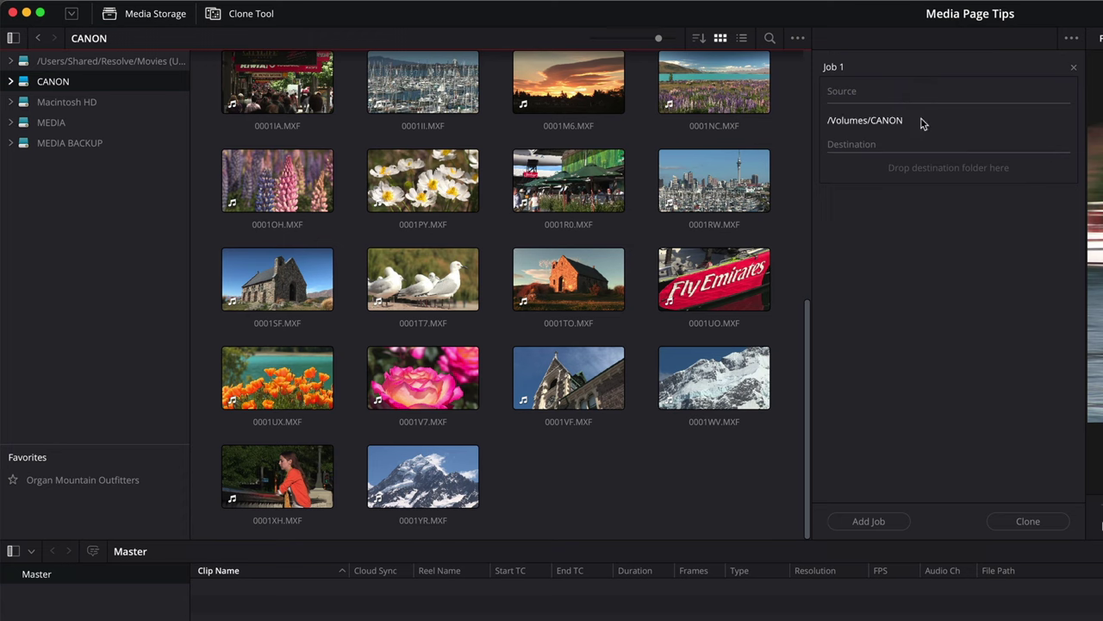
# - Add MEDIA/BACKUP/CARD 1 and MEDIA BACKUP/BACKUP 2/CARD 1 BACKUP as clone destinations
pyautogui.click(113, 128)
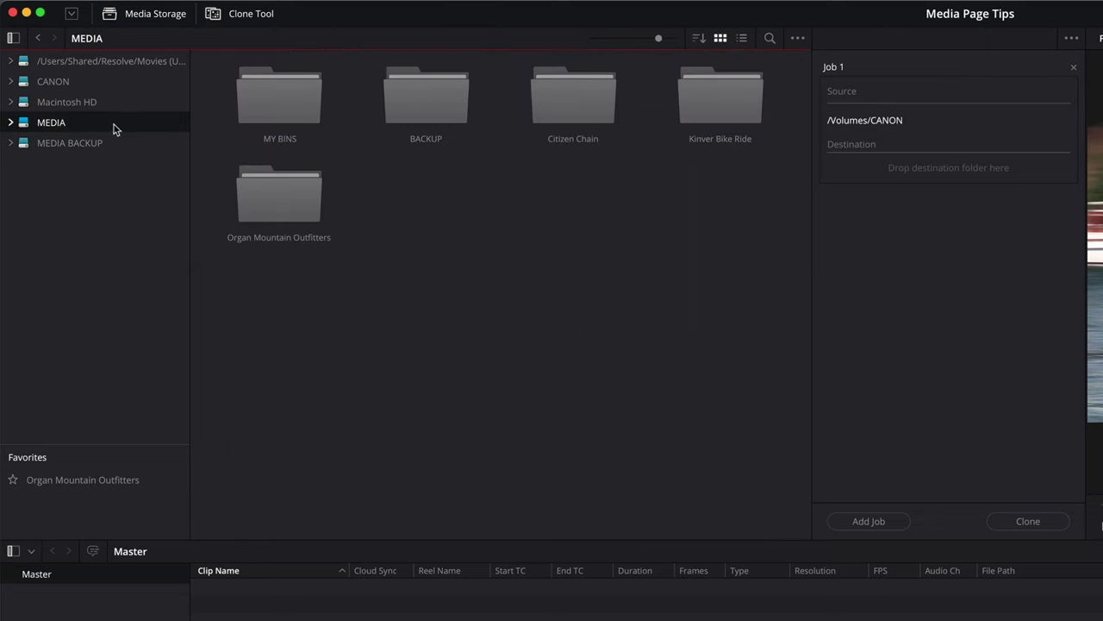
pyautogui.doubleClick(450, 117)
pyautogui.moveTo(276, 100); pyautogui.dragTo(942, 161)
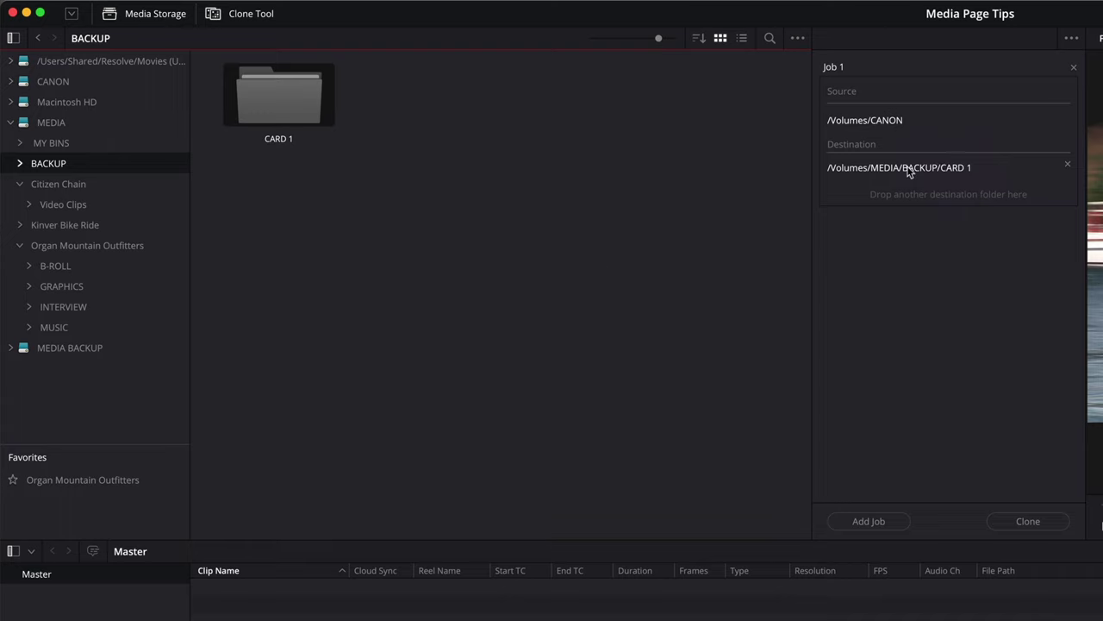
pyautogui.click(135, 347)
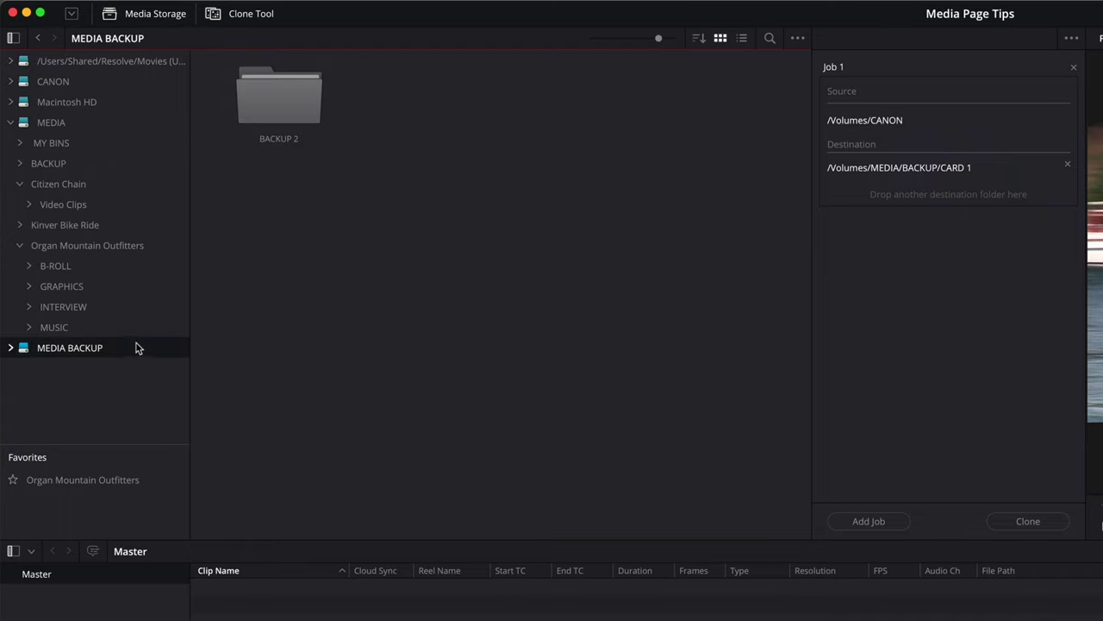
pyautogui.doubleClick(306, 117)
pyautogui.moveTo(306, 118); pyautogui.dragTo(946, 186)
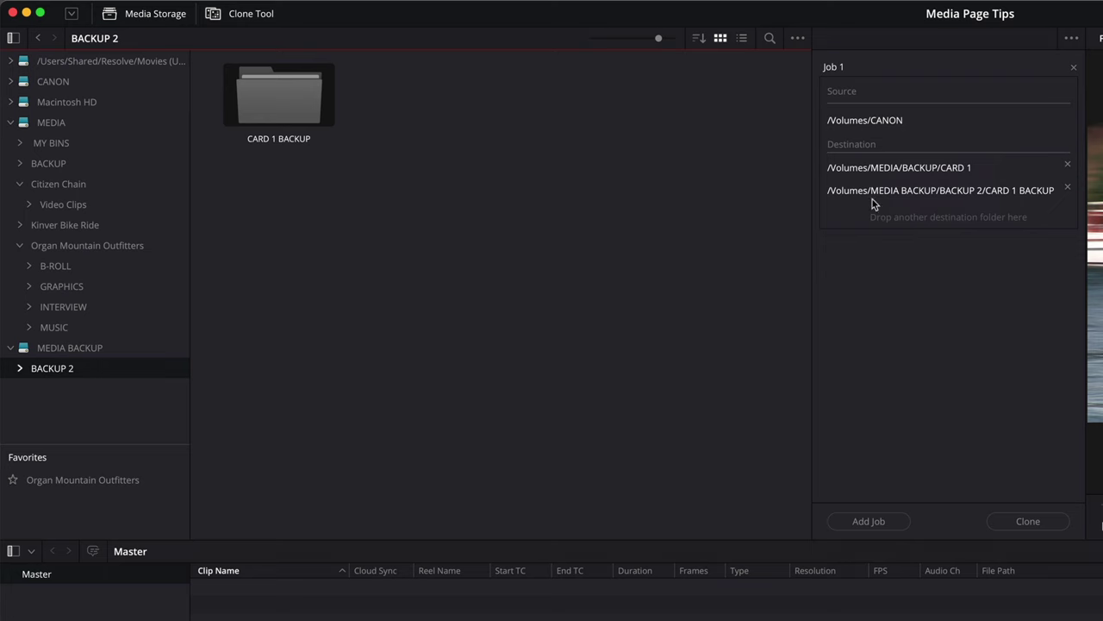
# - Add CARD 1 BACKUP as a destination, run the clone until Complete, and reveal CARD 1 BACKUP in Finder
pyautogui.rightClick(301, 118)
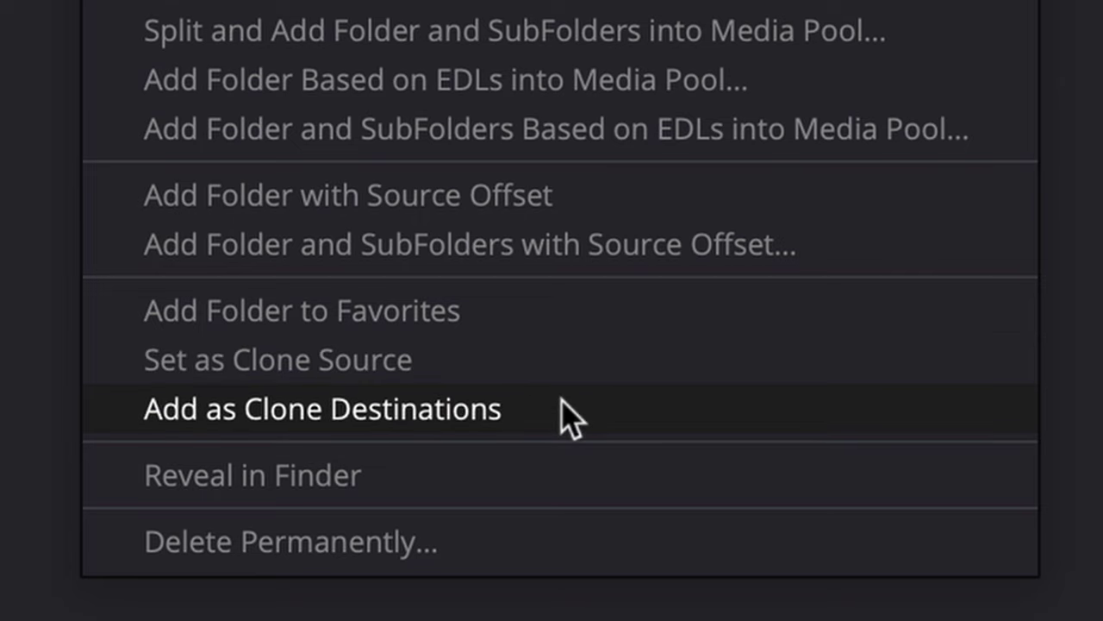
pyautogui.click(572, 419)
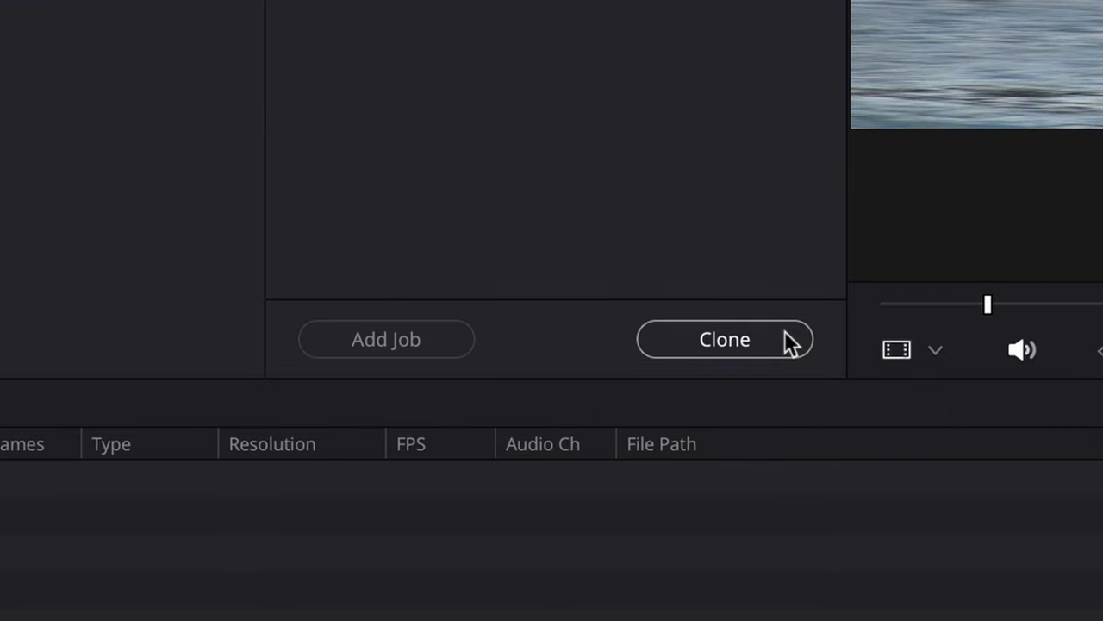
pyautogui.click(790, 339)
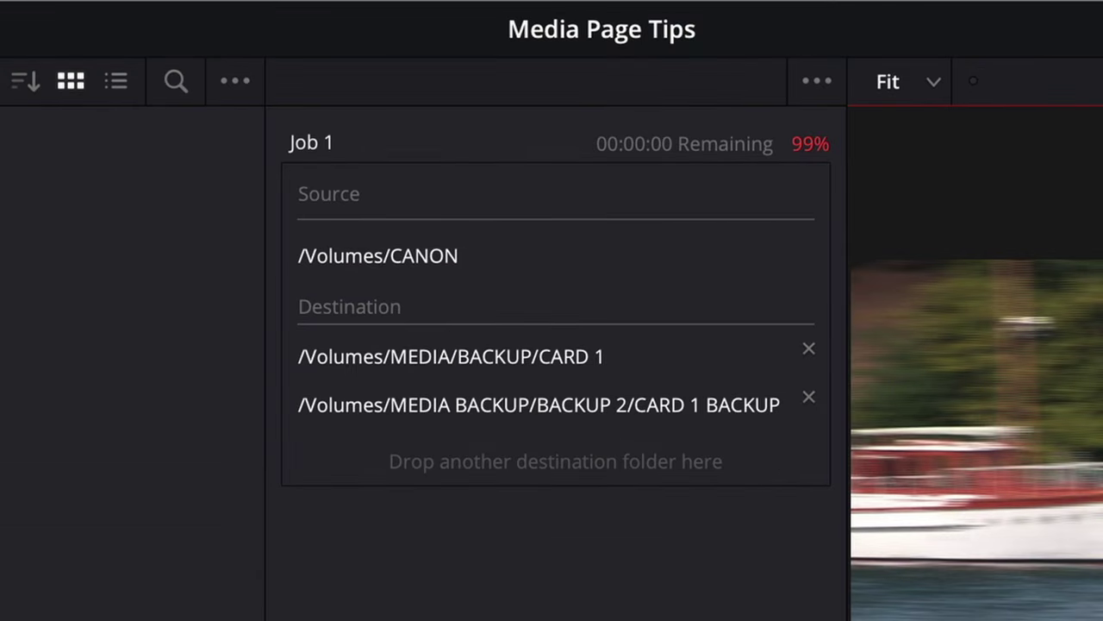
pyautogui.rightClick(306, 124)
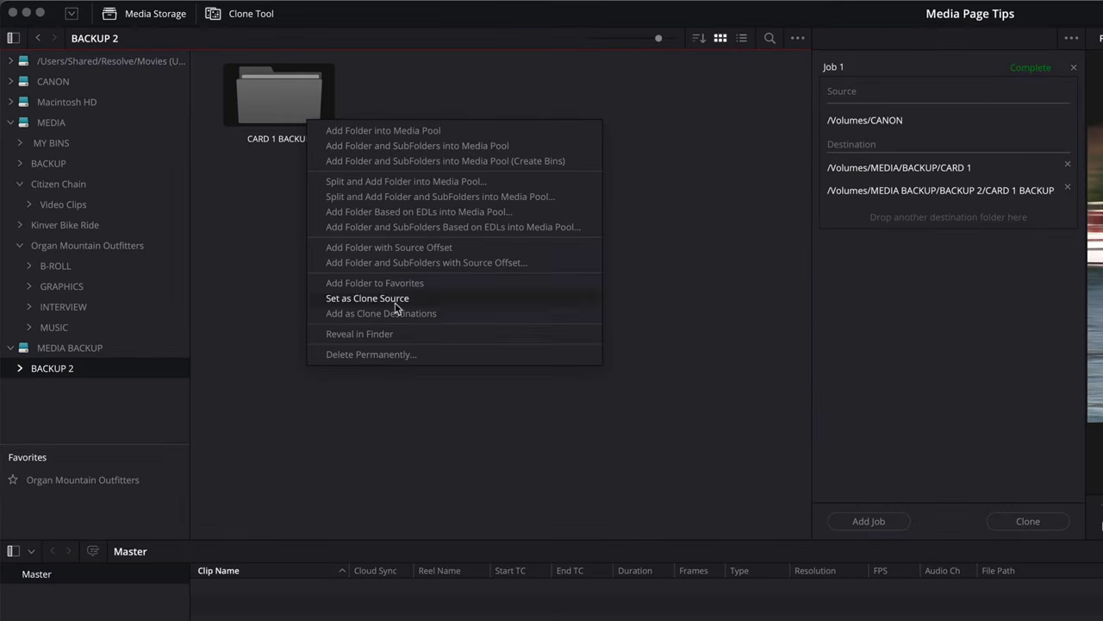
pyautogui.click(409, 335)
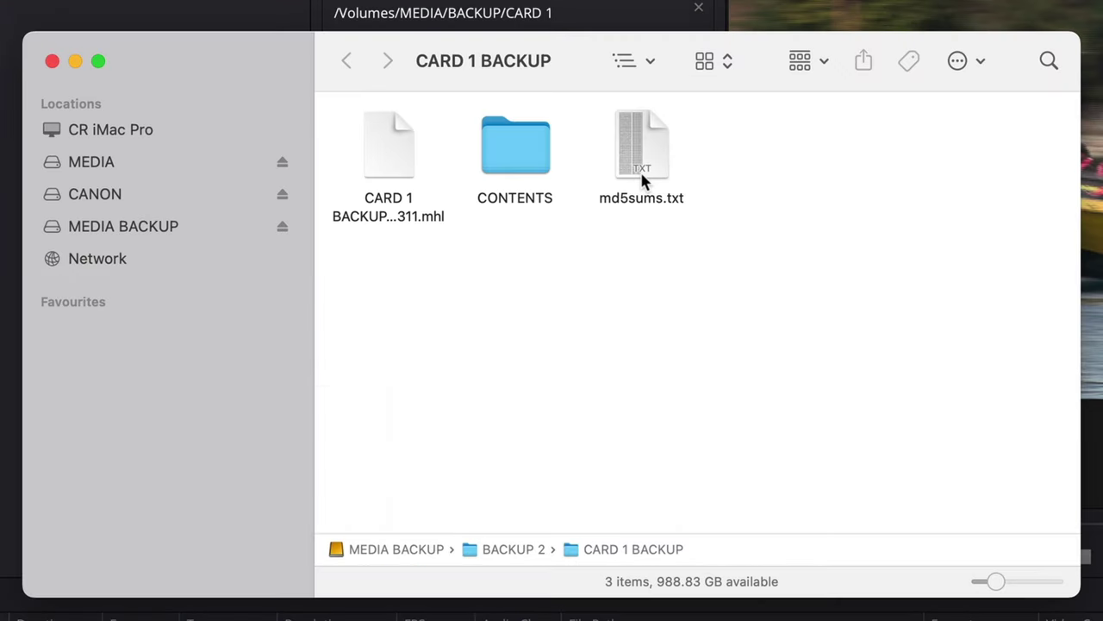
# - Quick Look md5sums.txt in CARD 1 BACKUP and scroll through the file checksums
pyautogui.click(585, 159)
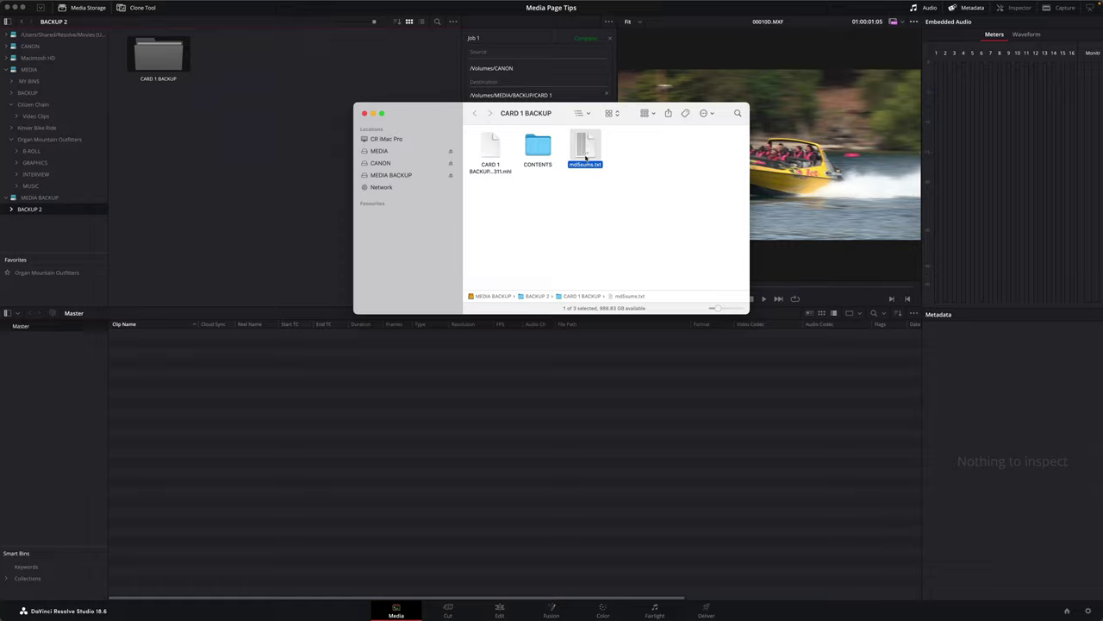
pyautogui.press('space')
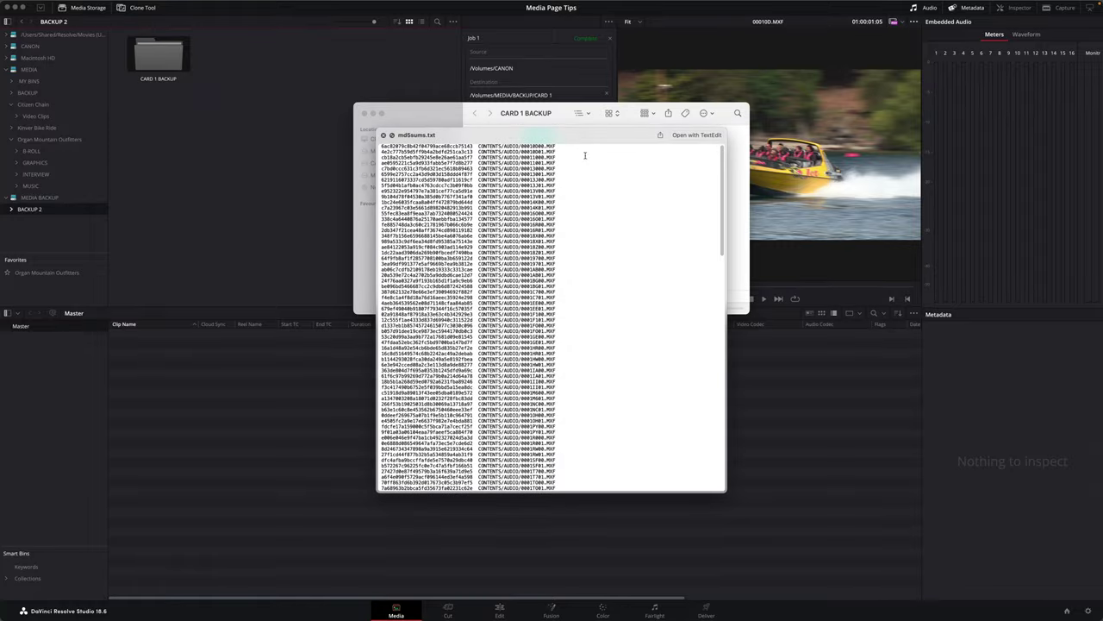
pyautogui.scroll(-5, 585, 155)
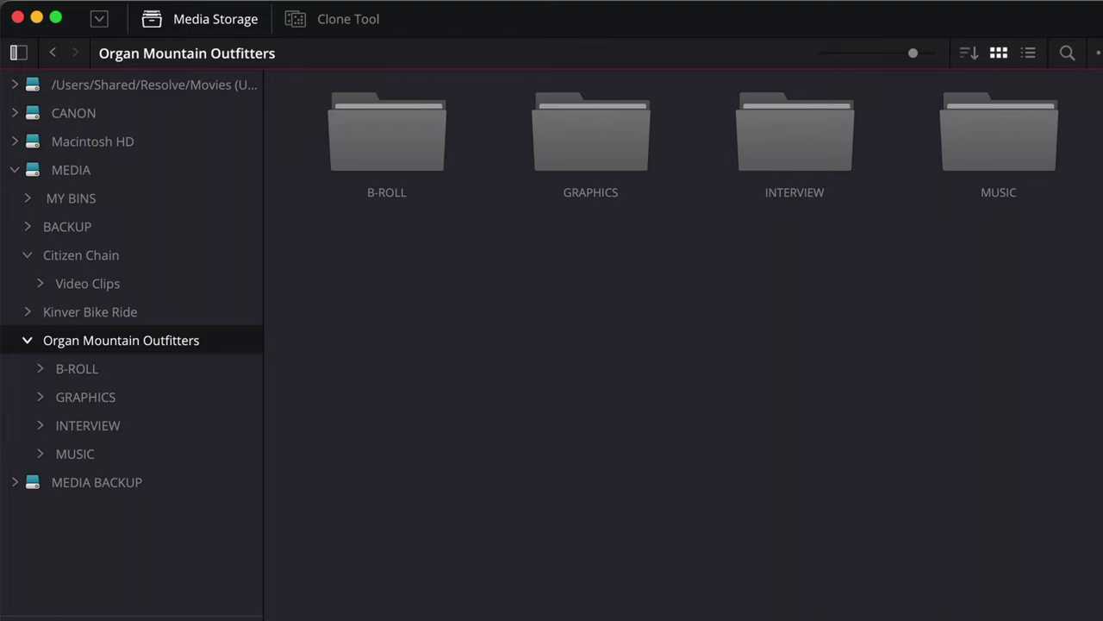
# - Select B-ROLL, GRAPHICS, INTERVIEW and MUSIC and add them with subfolders as Media Pool bins
pyautogui.moveTo(1041, 287); pyautogui.dragTo(402, 143)
pyautogui.rightClick(402, 143)
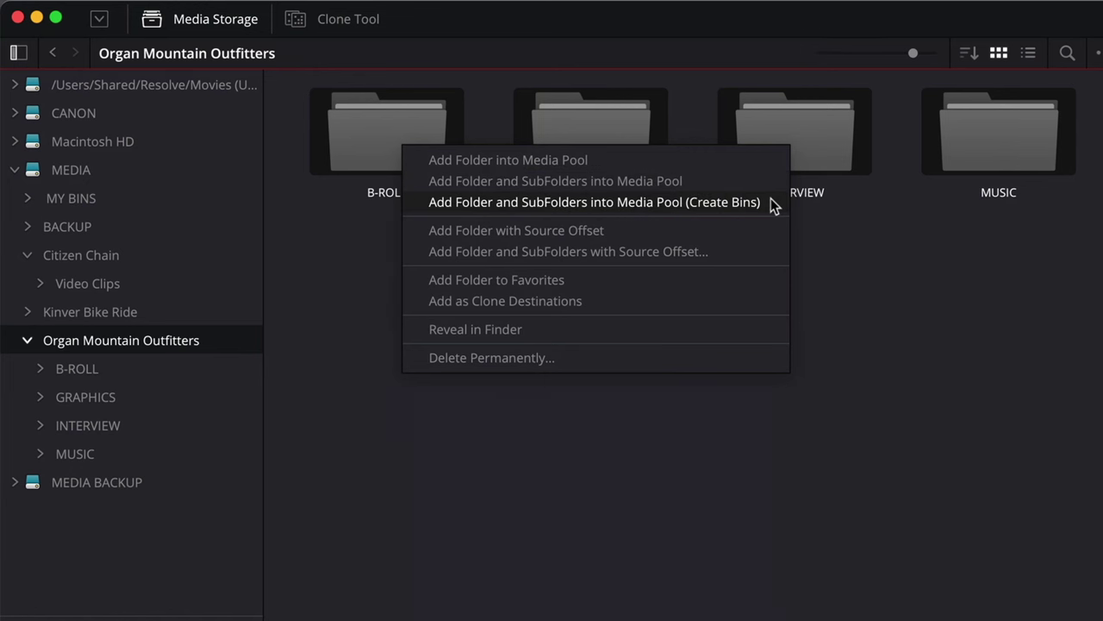
pyautogui.click(772, 204)
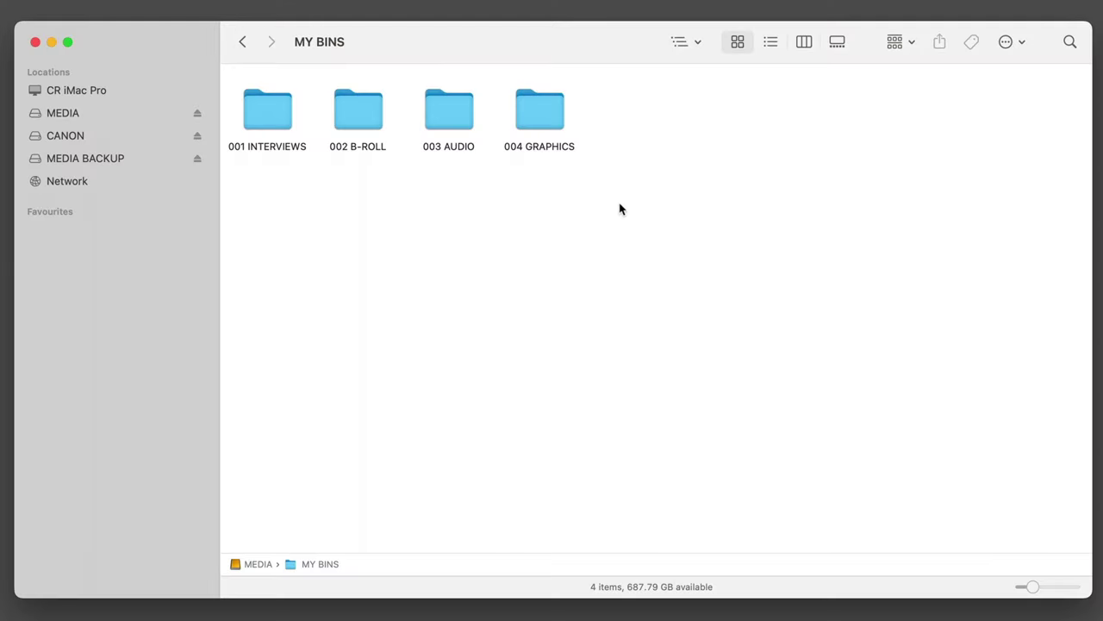
# - Create a new untitled folder after 004 GRAPHICS with Cmd+Shift+N
pyautogui.press('super+shift+n')
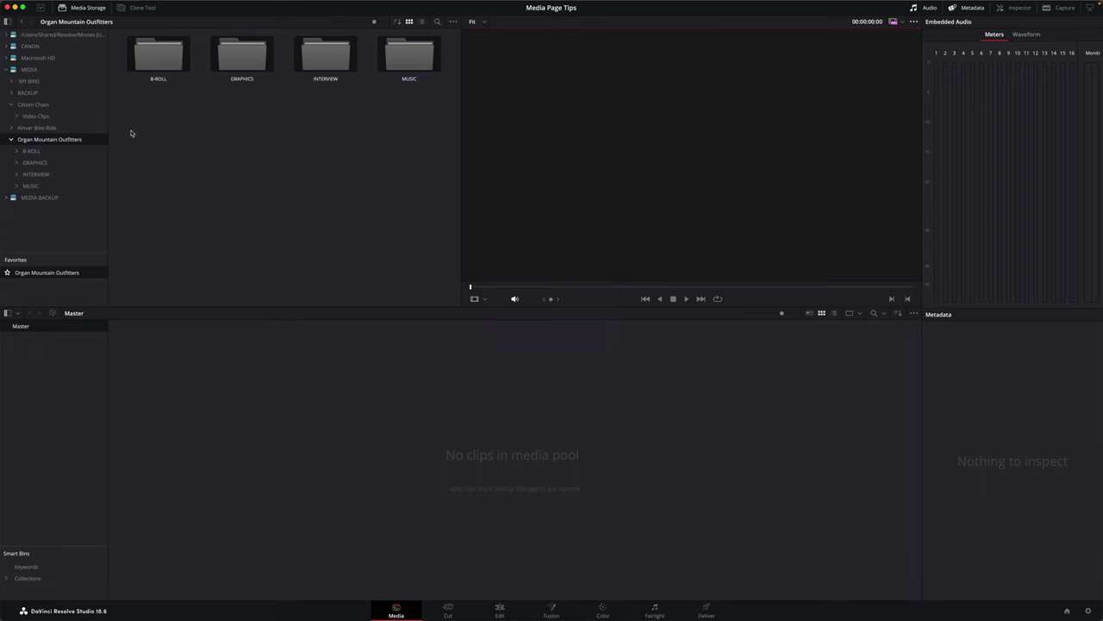
# - Drag the five MY BINS folders, 001 INTERVIEWS to 010 ARCHIVE, onto Master and check the MUSIC bin
pyautogui.click(81, 82)
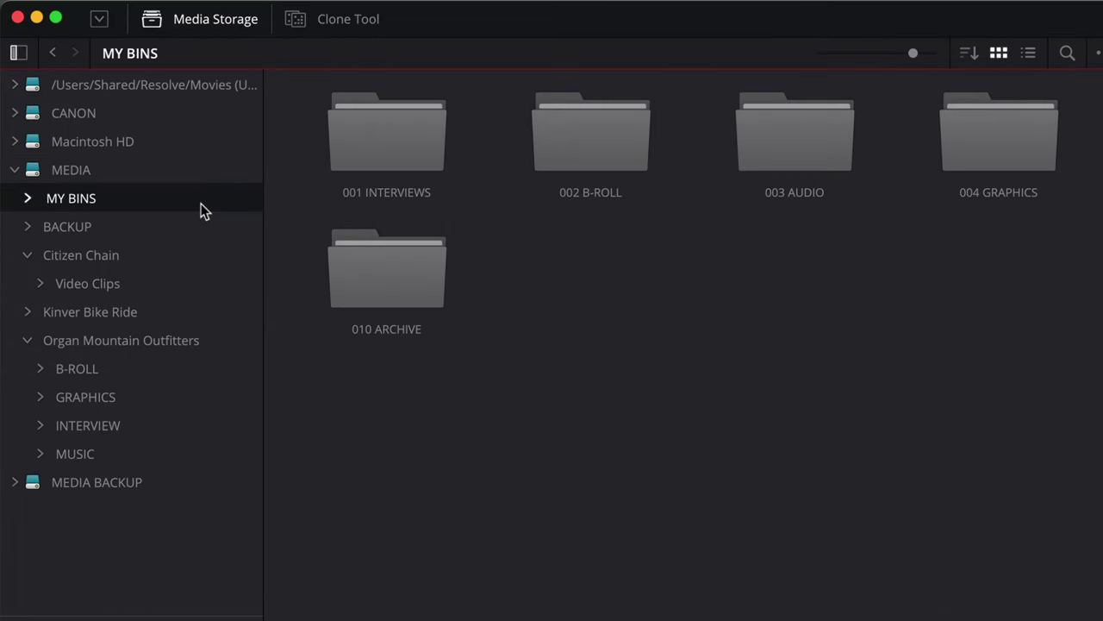
pyautogui.moveTo(286, 153); pyautogui.dragTo(1008, 346)
pyautogui.moveTo(803, 131); pyautogui.dragTo(157, 178)
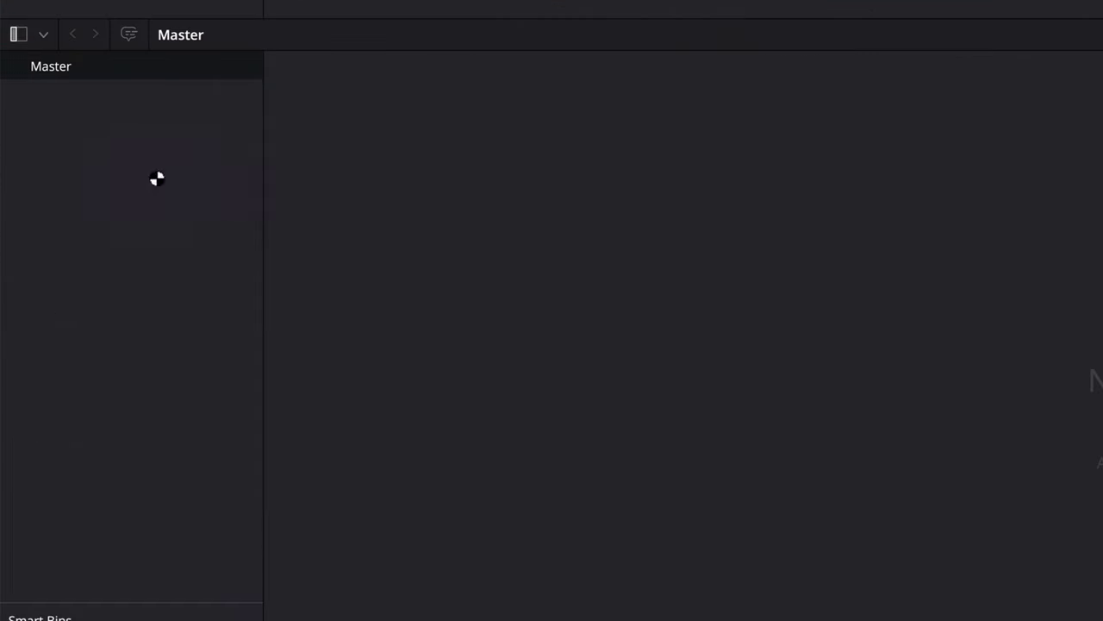
pyautogui.click(149, 179)
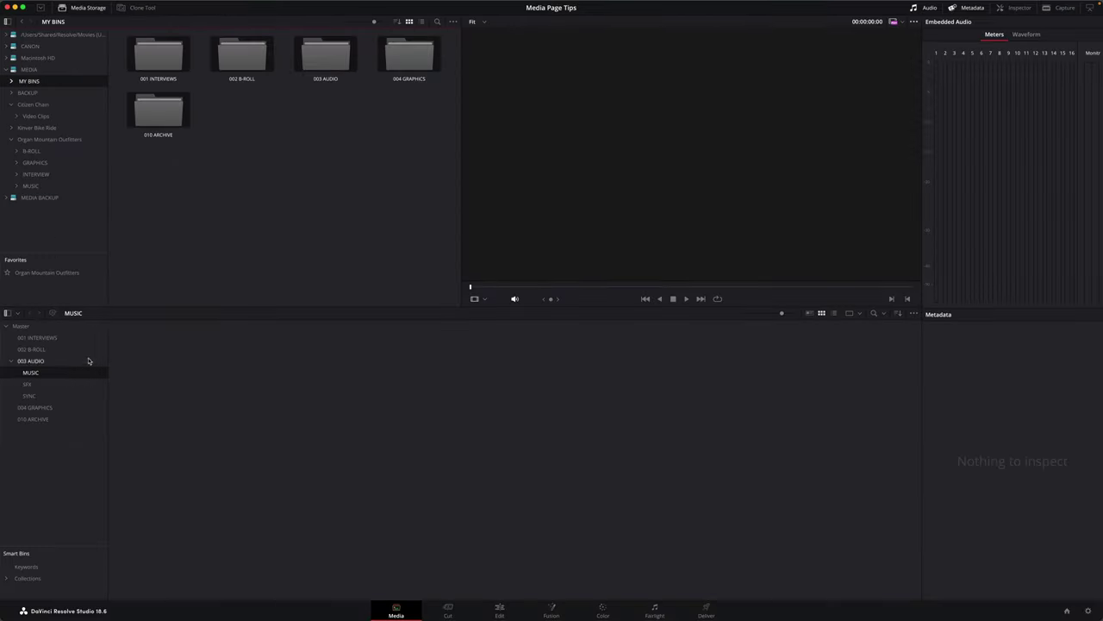
pyautogui.click(95, 328)
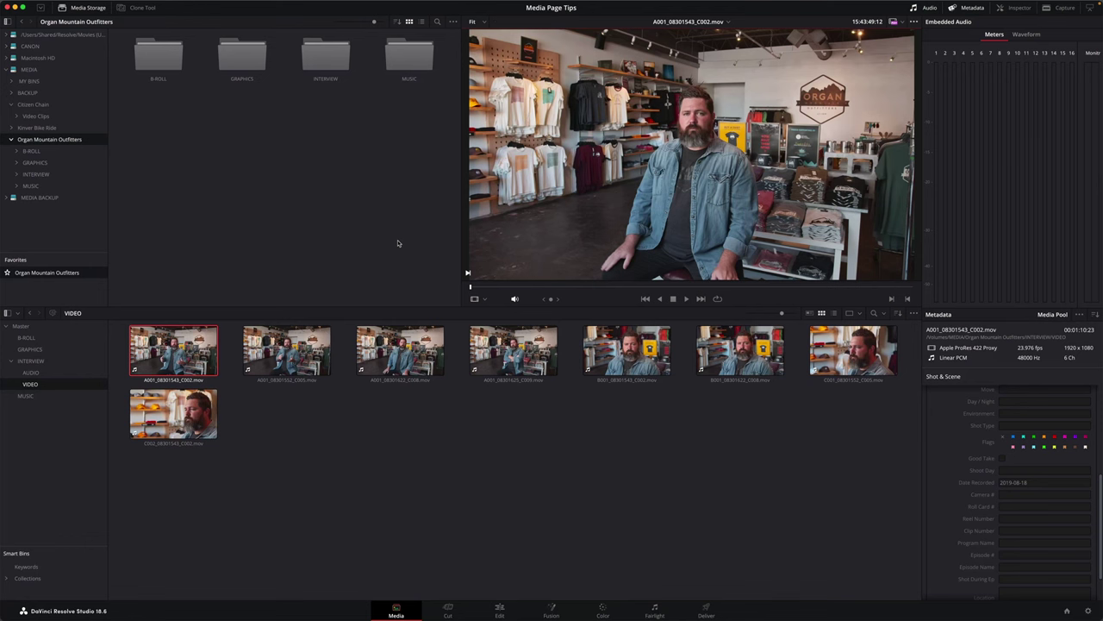
# - Play A001_08301543_C002.mov to watch its six embedded audio channels on the meters
pyautogui.press('space')
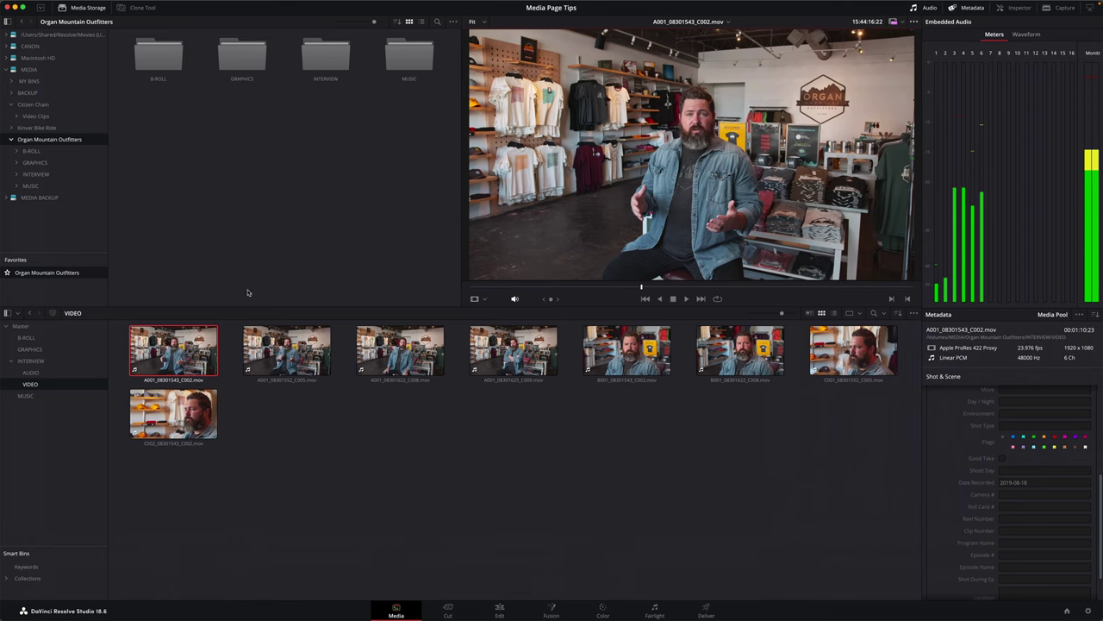
# - In Clip Attributes, delete the Stereo and mix audio channels, keeping only 3 - Boom and 4 - Chris
pyautogui.rightClick(185, 336)
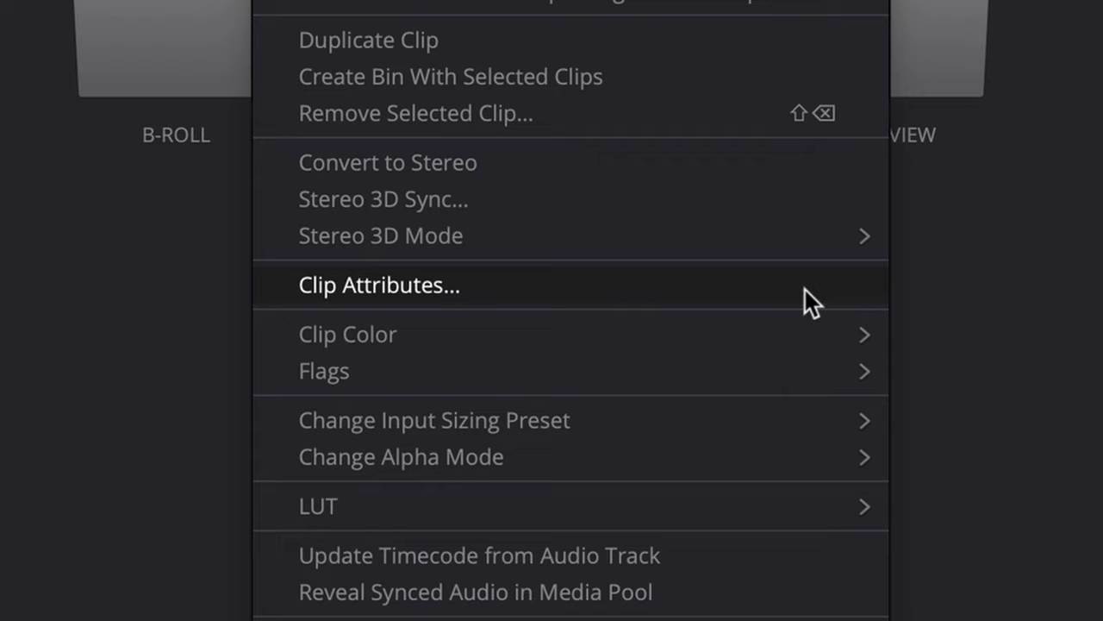
pyautogui.click(806, 290)
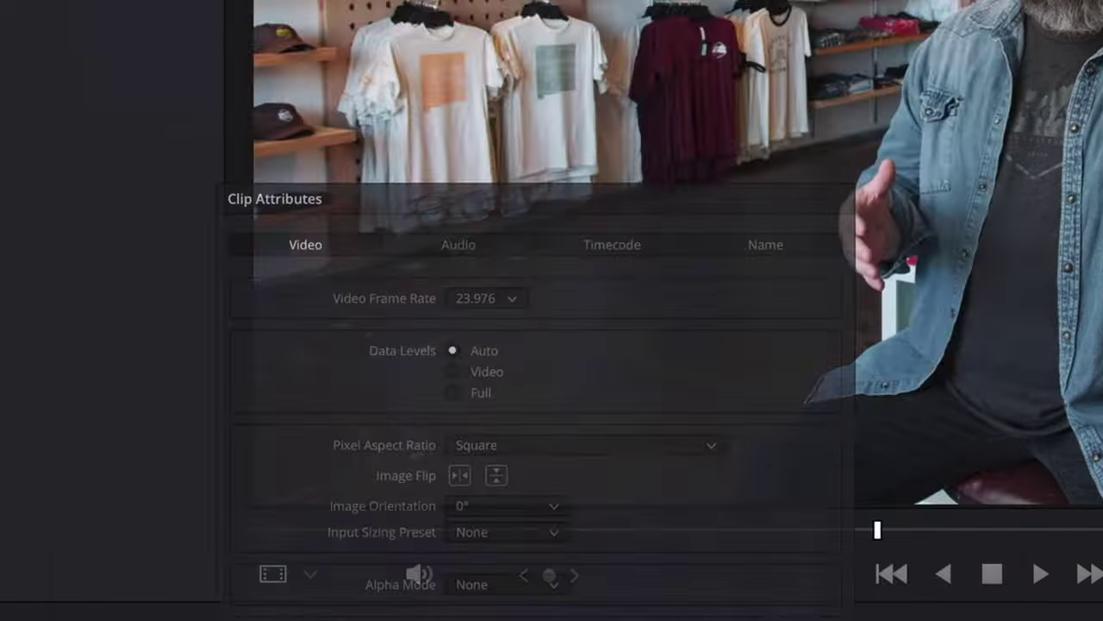
pyautogui.click(482, 105)
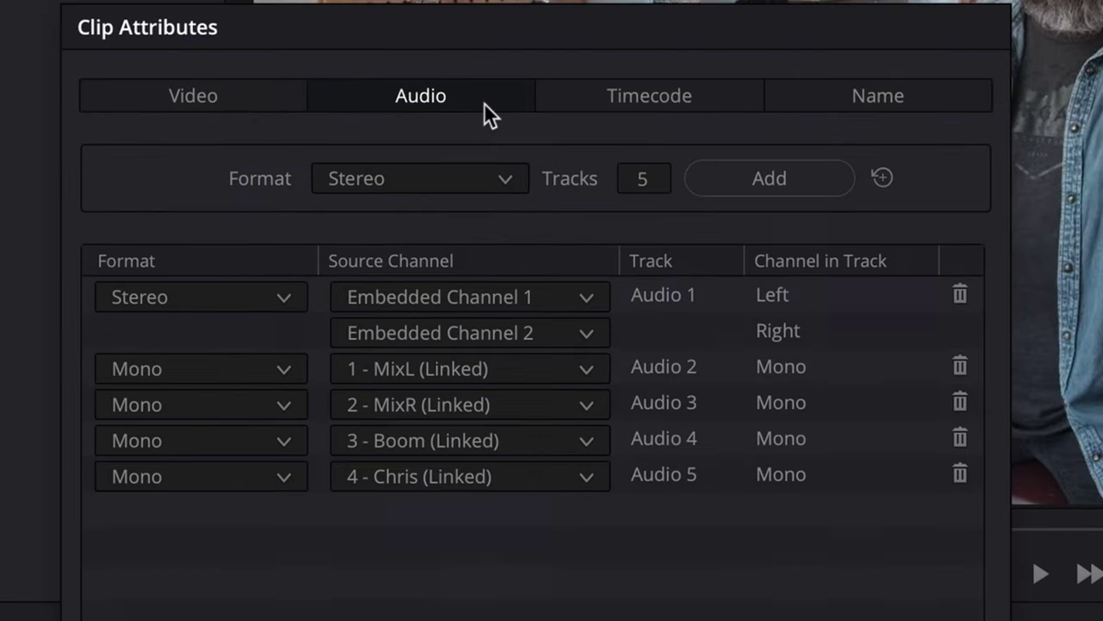
pyautogui.click(959, 295)
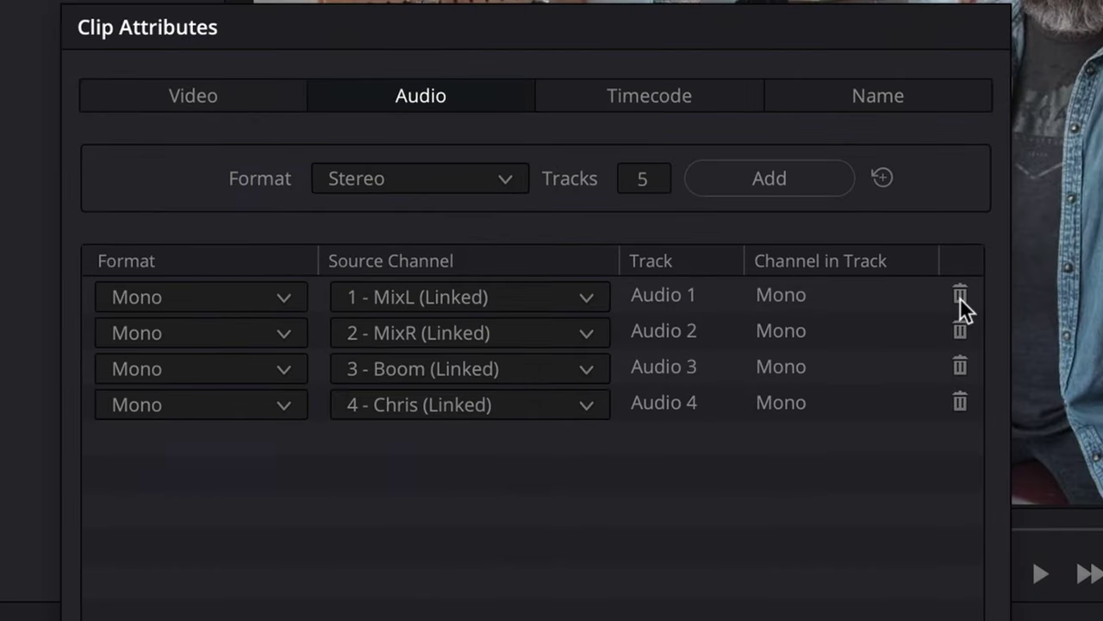
pyautogui.click(959, 295)
pyautogui.click(960, 294)
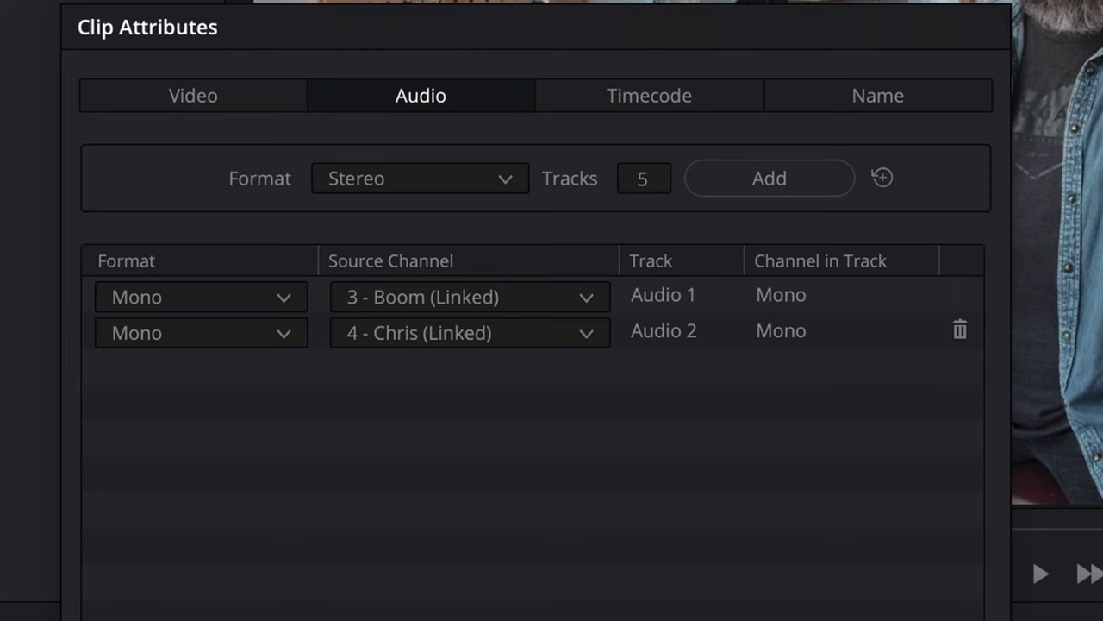
pyautogui.click(967, 511)
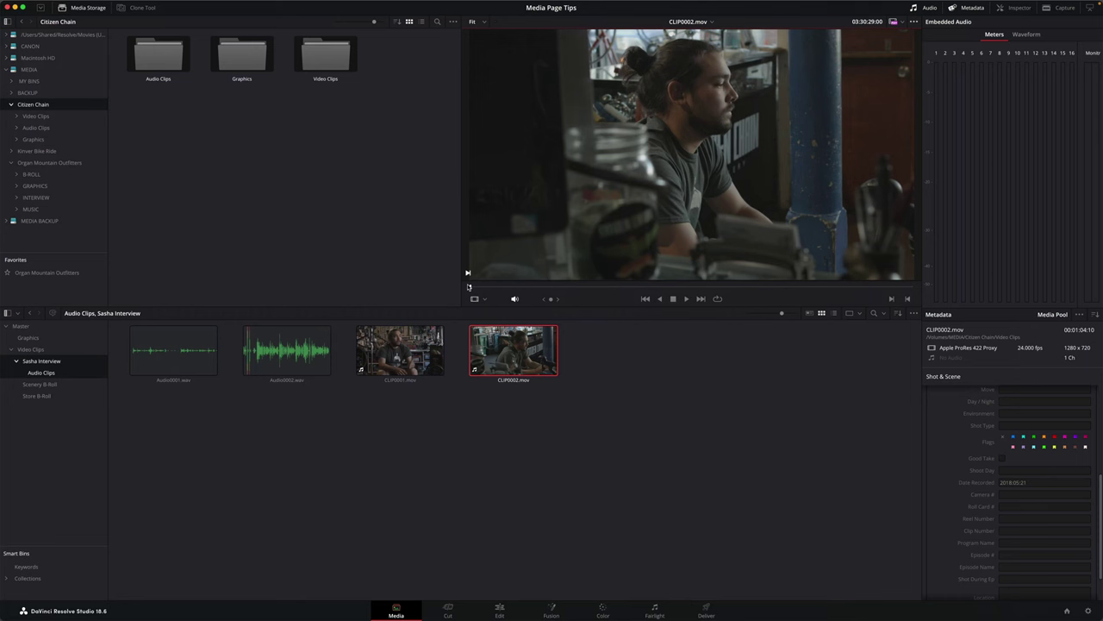
# - Frame-step CLIP0002.mov to just before the hand clap and switch the audio panel to the Audio0002.wav waveform
pyautogui.press('space')
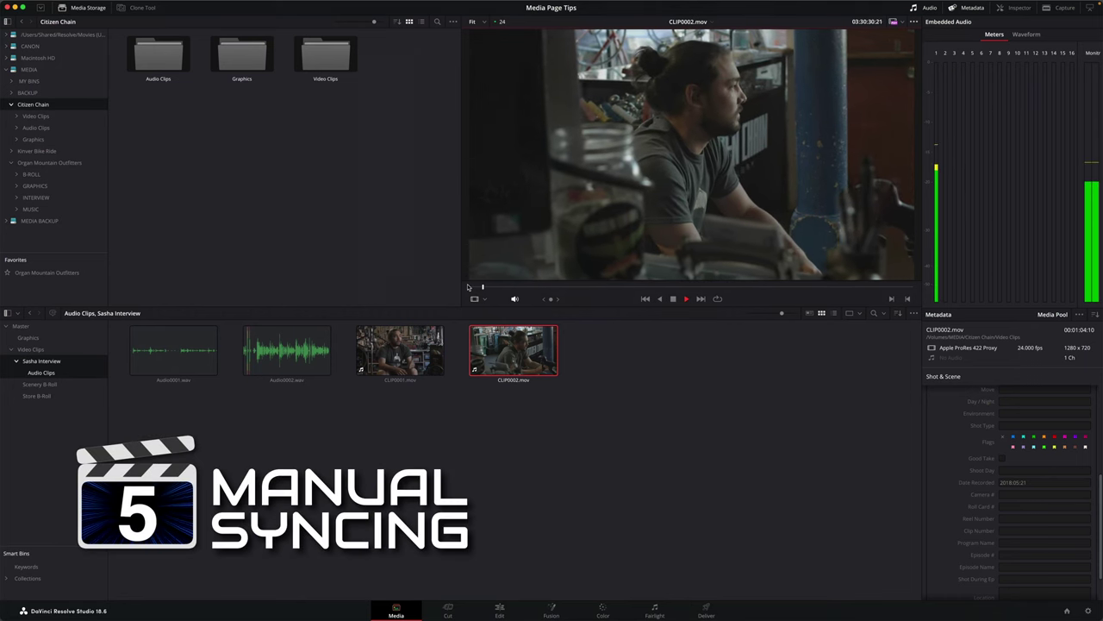
pyautogui.press('space')
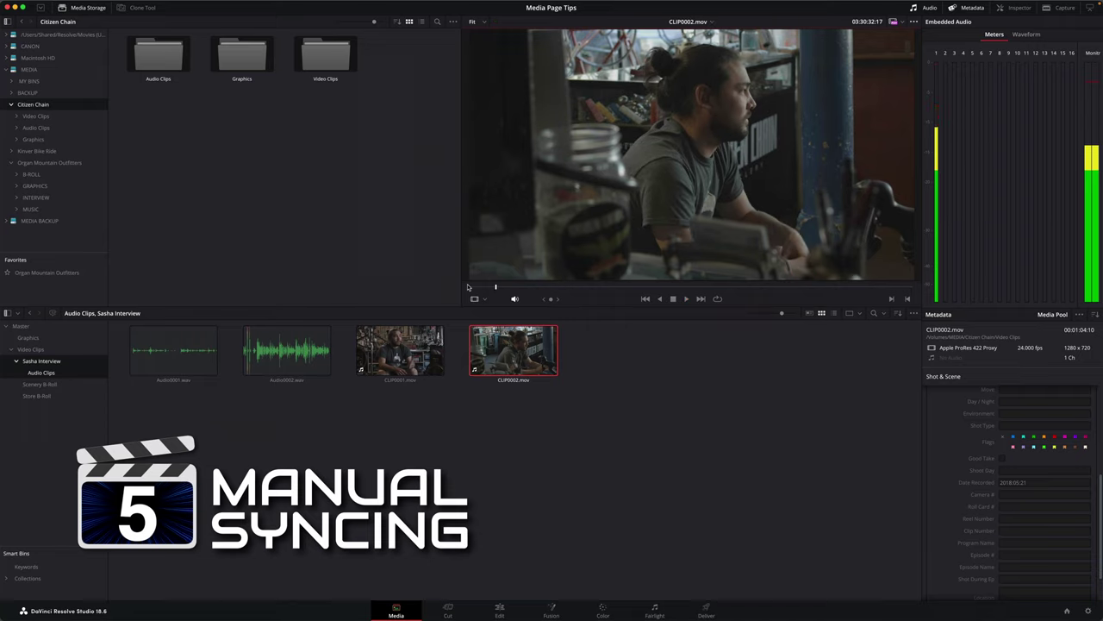
pyautogui.press('j')
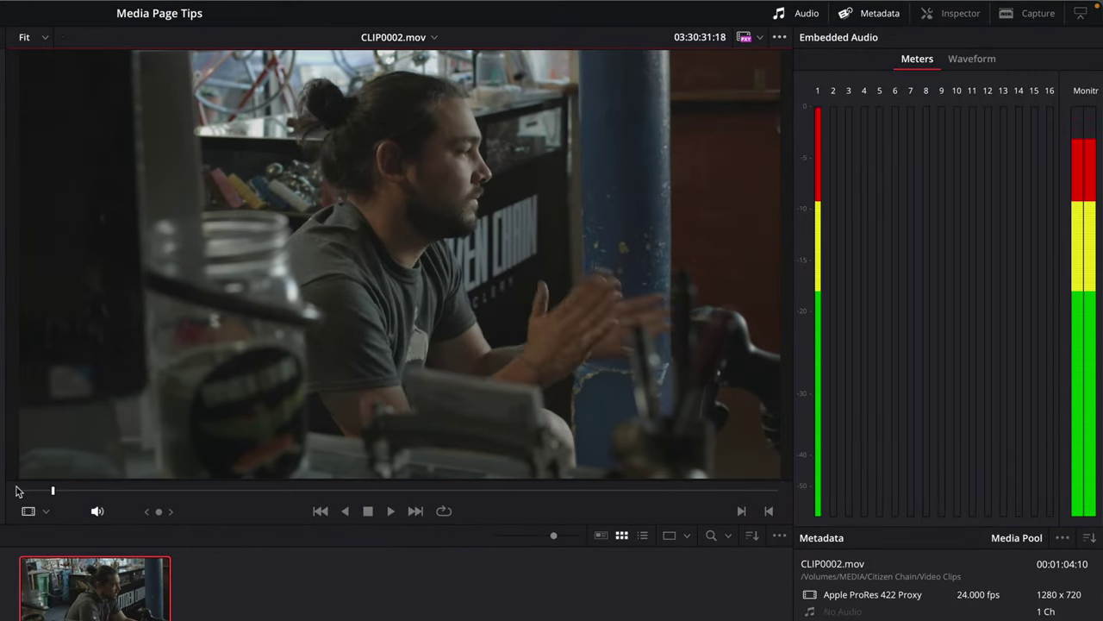
pyautogui.press('k')
pyautogui.press('Right')
pyautogui.press('Right')
pyautogui.press('Right')
pyautogui.press('Left')
pyautogui.press('Left')
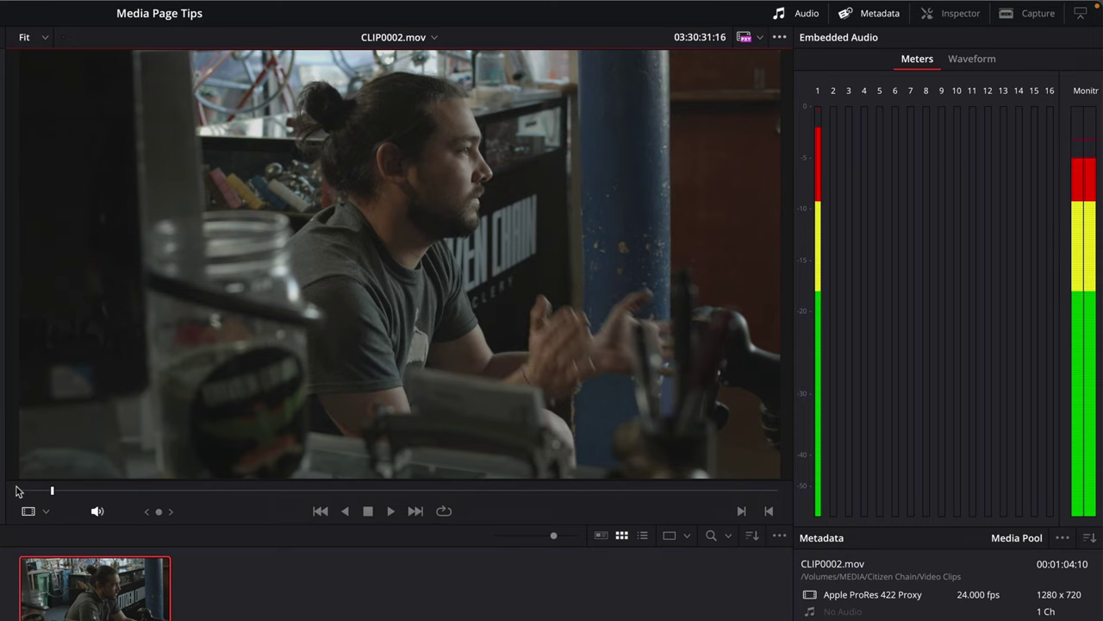
pyautogui.press('Right')
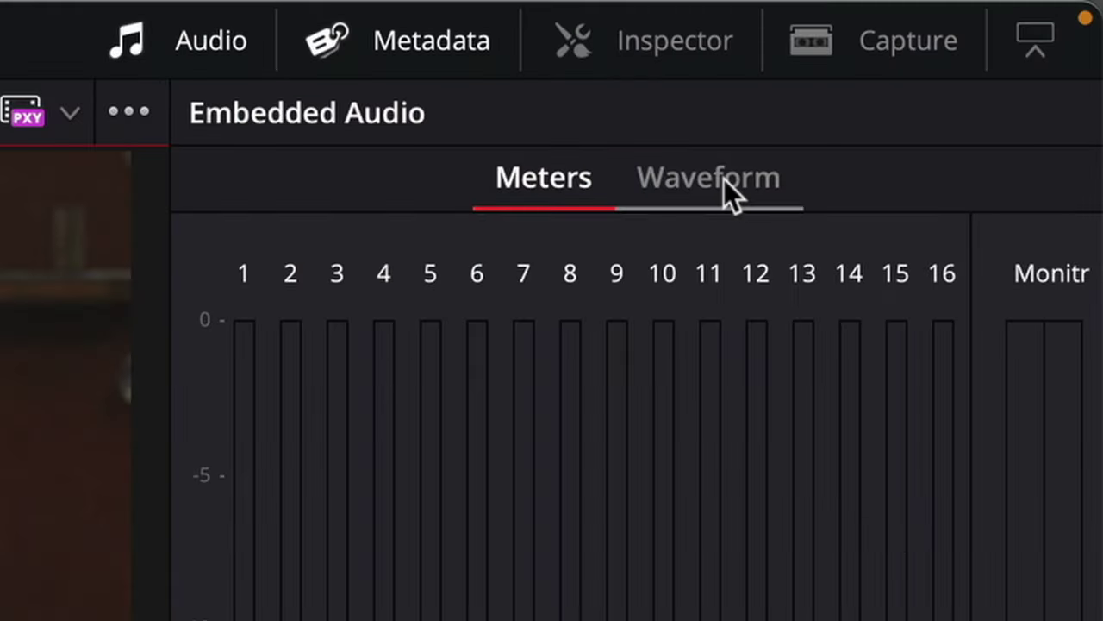
pyautogui.click(725, 190)
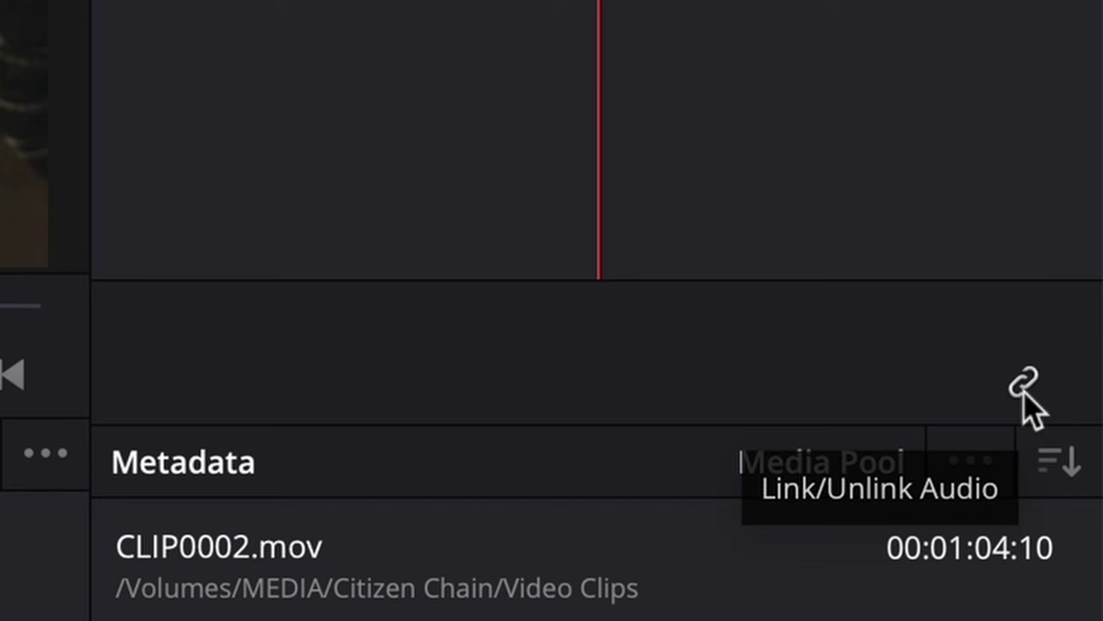
# - Unlink the audio and move Audio0002.wav to its clap spike to align with the video's clap frame
pyautogui.click(1026, 386)
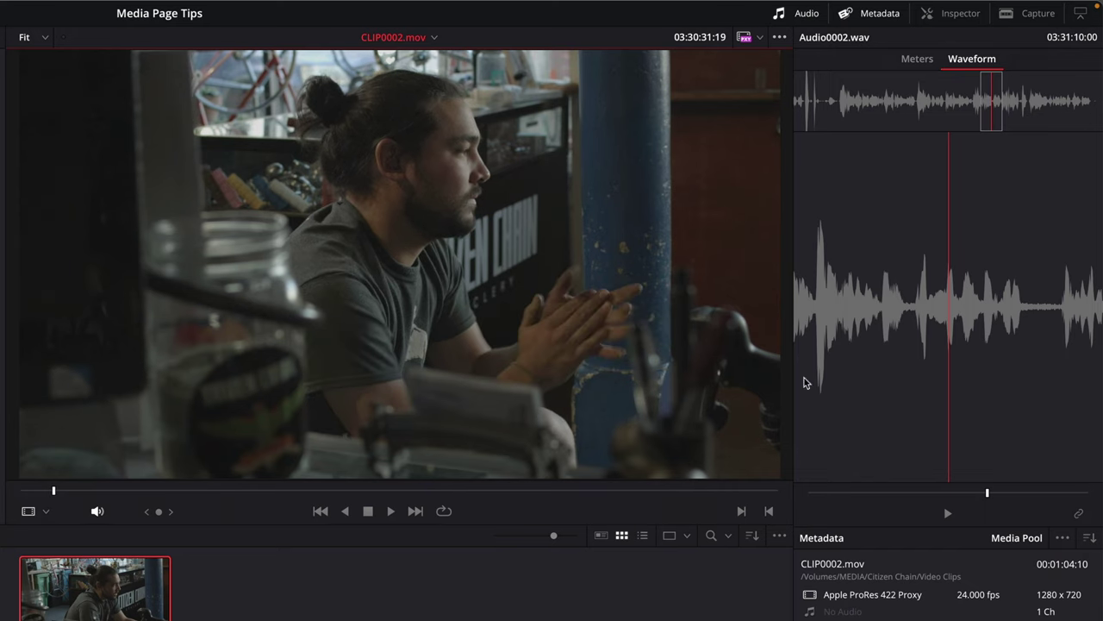
pyautogui.click(809, 112)
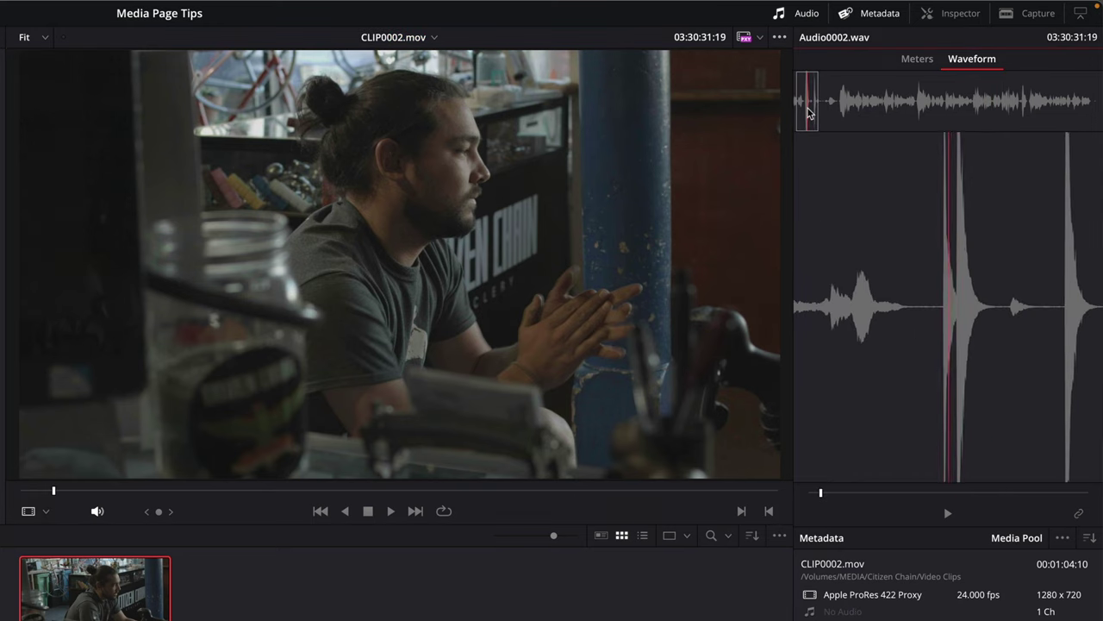